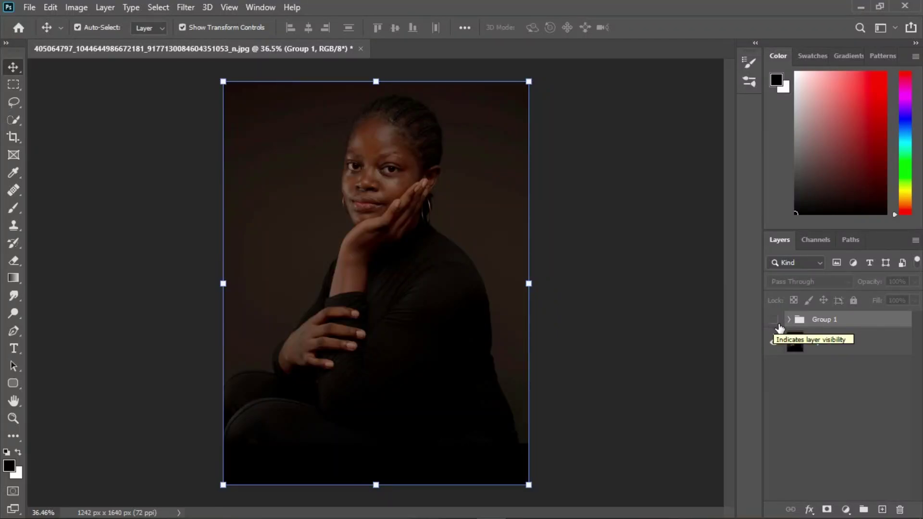
Toggle Group 1's visibility to compare the retouch against the original, leaving it shown
{"action": "left_click", "coordinate": [778, 324]}
{"action": "left_click", "coordinate": [777, 324]}
{"action": "left_click", "coordinate": [778, 324]}
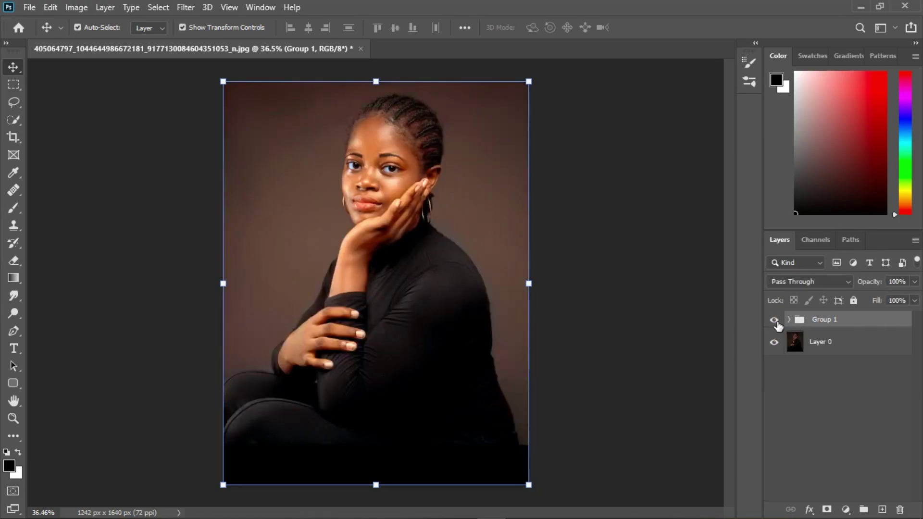
Delete Group 1, duplicate Layer 0, hide the original and rename the copy 'image'
{"action": "key", "text": "Delete"}
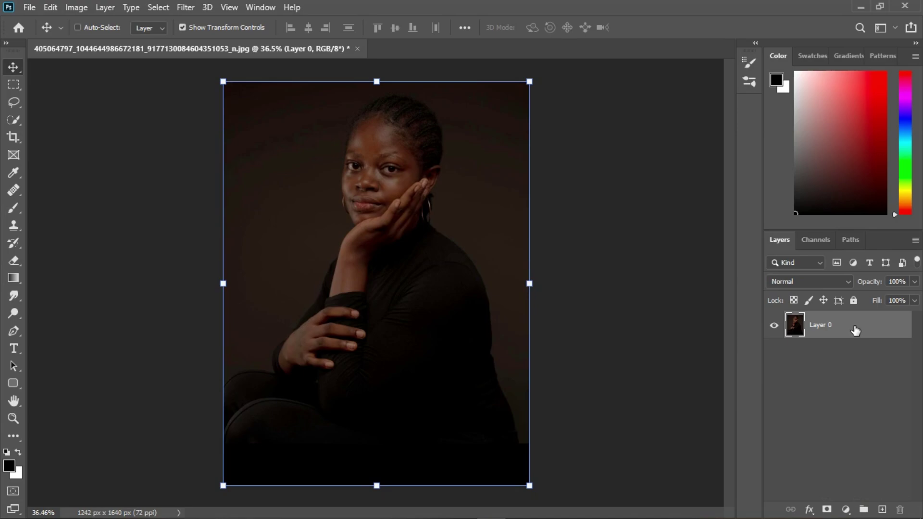
{"action": "key", "text": "ctrl+j"}
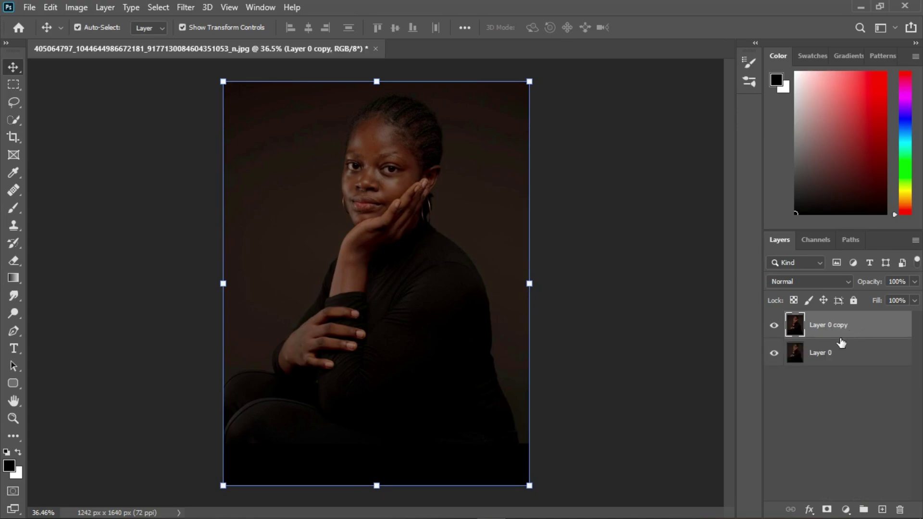
{"action": "left_click", "coordinate": [777, 358]}
{"action": "double_click", "coordinate": [834, 329]}
{"action": "type", "text": "image"}
{"action": "key", "text": "Return"}
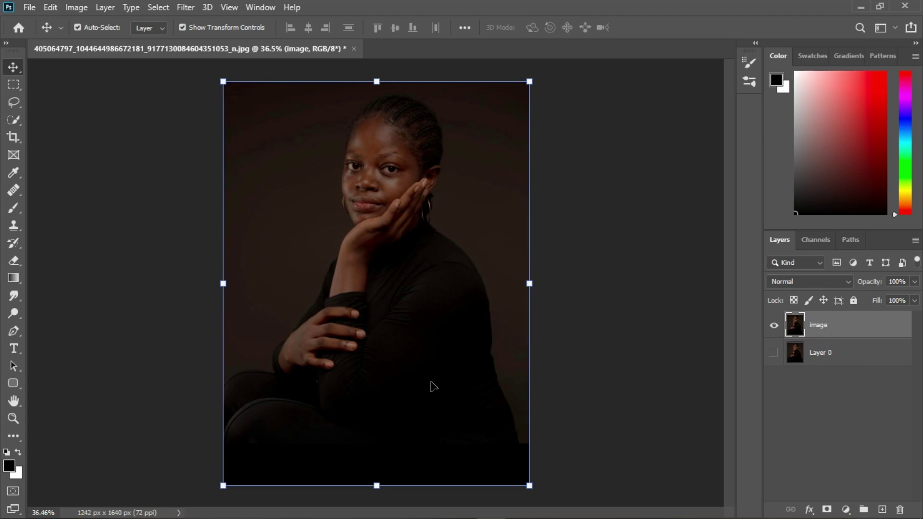
Fit the whole portrait in the window
{"action": "scroll", "coordinate": [446, 411], "scroll_direction": "up", "scroll_amount": 2}
{"action": "scroll", "coordinate": [446, 411], "scroll_direction": "down", "scroll_amount": 3}
{"action": "scroll", "coordinate": [451, 449], "scroll_direction": "up", "scroll_amount": 3}
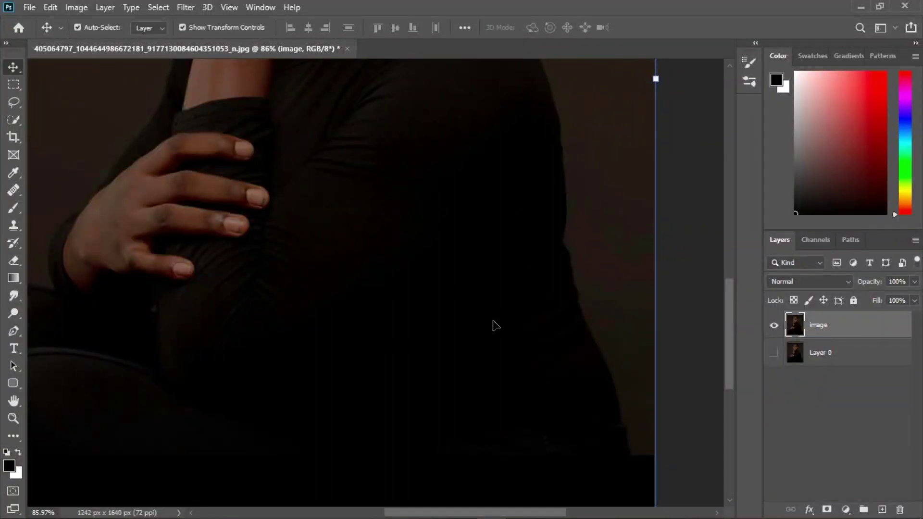
{"action": "key", "text": "ctrl+0"}
{"action": "left_click", "coordinate": [845, 507]}
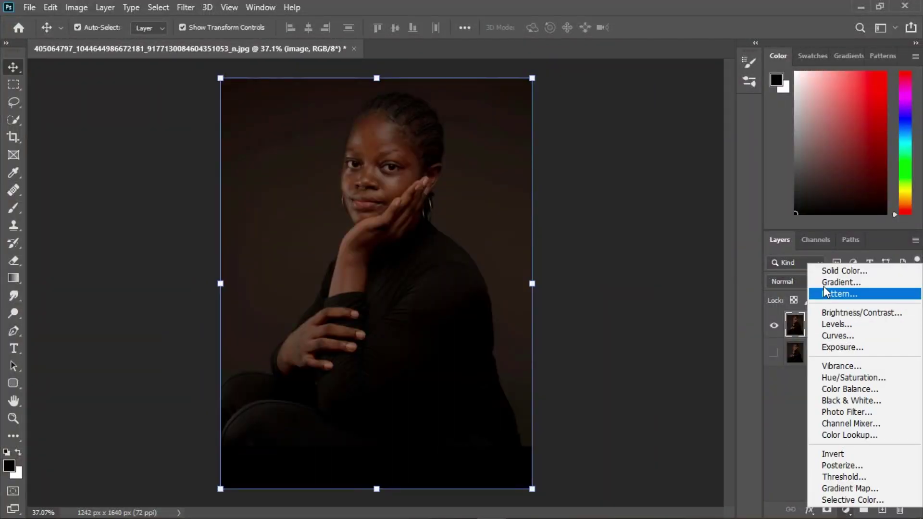
Add a Solid Color fill layer set to the colour sampled from the portrait, #75655c
{"action": "left_click", "coordinate": [830, 269]}
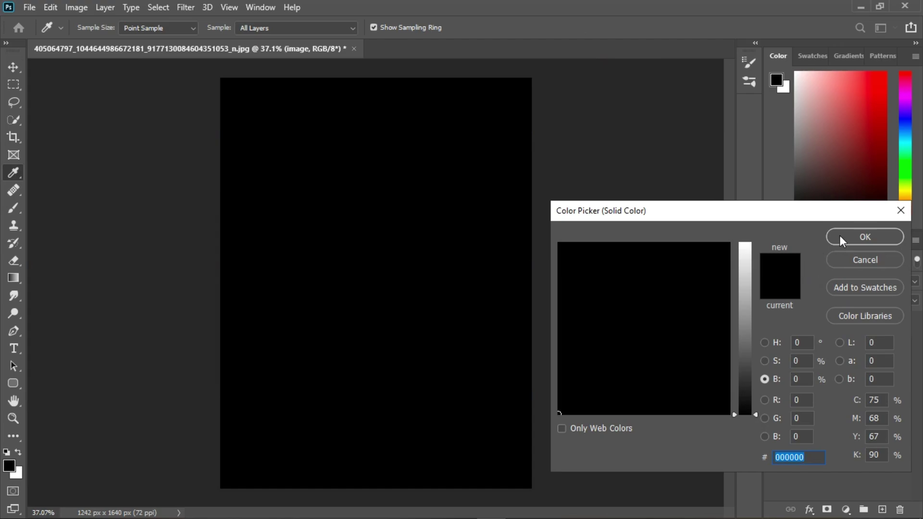
{"action": "left_click", "coordinate": [840, 235]}
{"action": "left_click", "coordinate": [776, 325]}
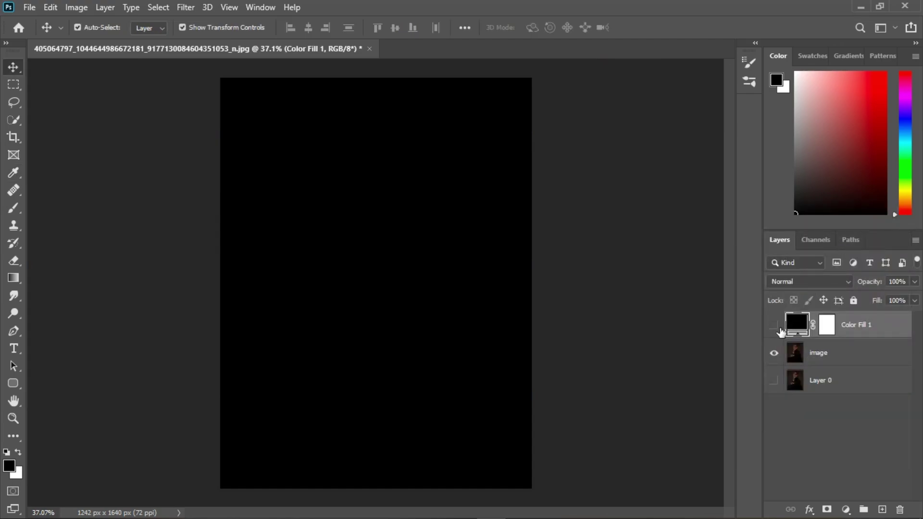
{"action": "double_click", "coordinate": [796, 322]}
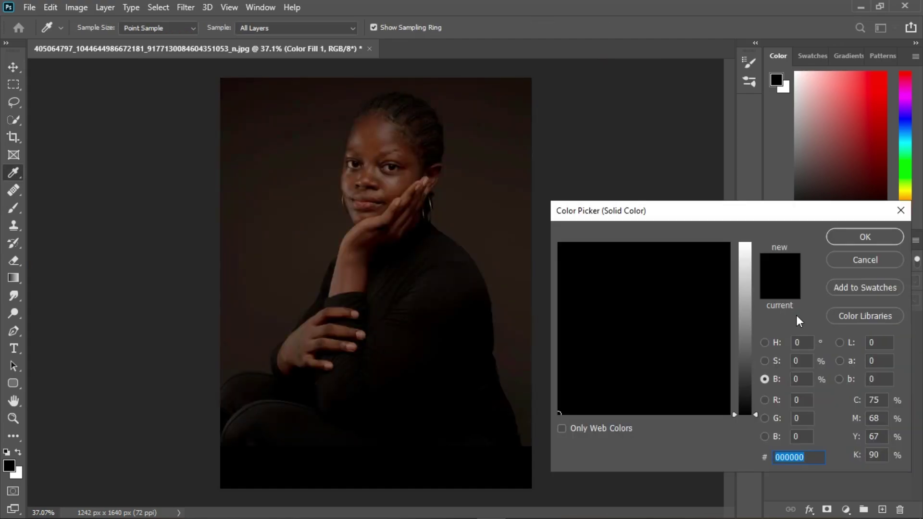
{"action": "left_click", "coordinate": [358, 169]}
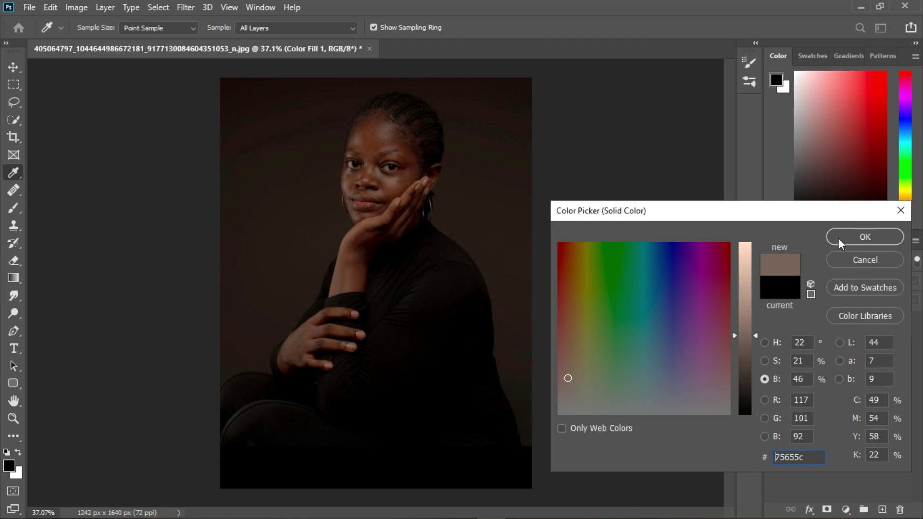
{"action": "left_click", "coordinate": [864, 237]}
{"action": "left_click", "coordinate": [774, 326]}
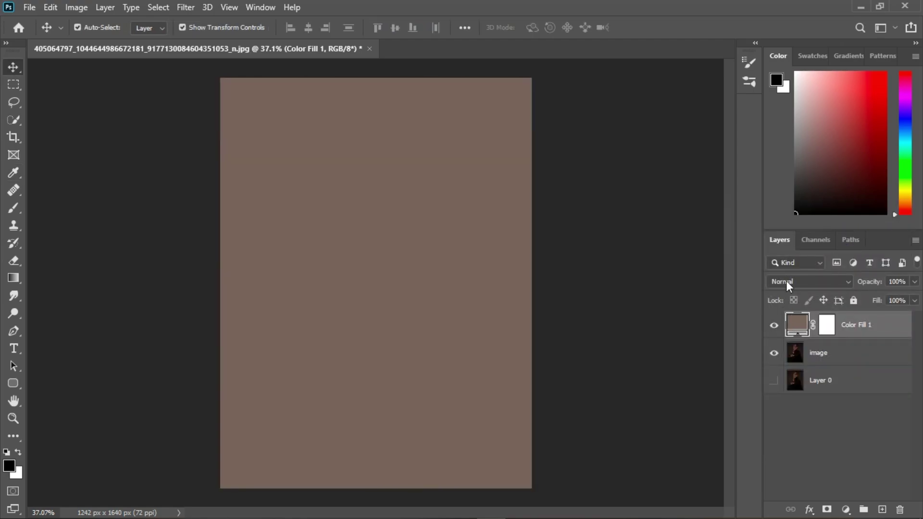
Set the Color Fill 1 layer's blend mode to Divide
{"action": "left_click", "coordinate": [798, 281]}
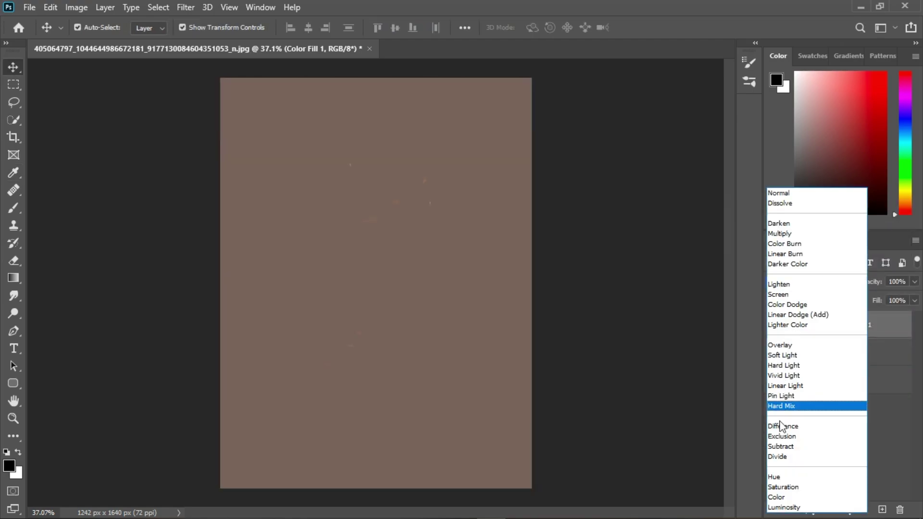
{"action": "left_click", "coordinate": [778, 457]}
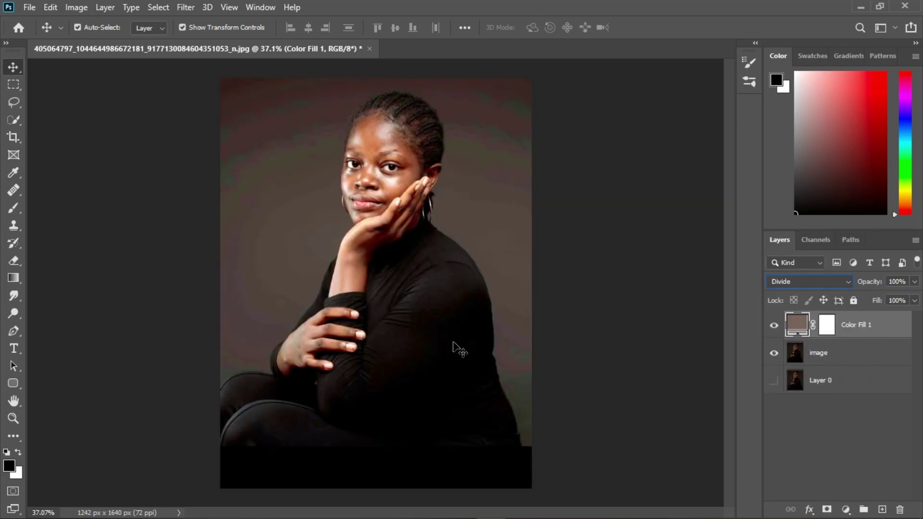
{"action": "left_click", "coordinate": [845, 509]}
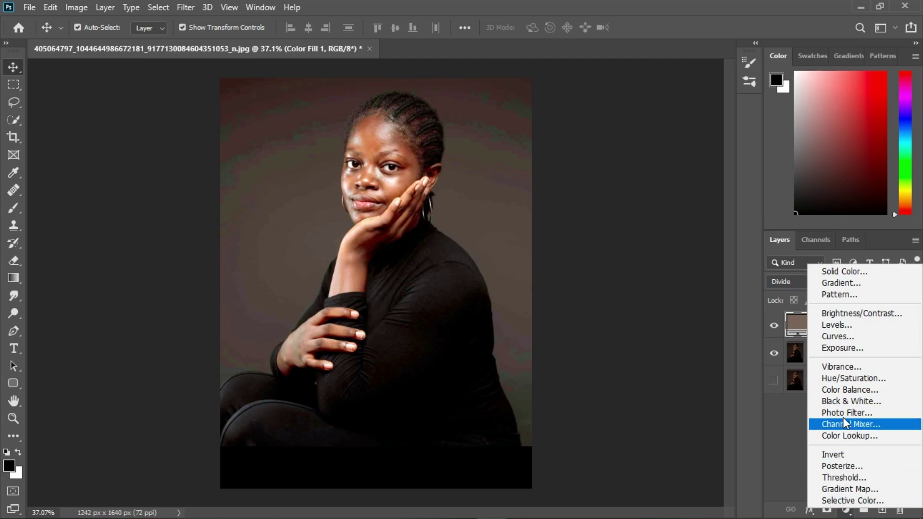
Add a Hue/Saturation layer clipped to Color Fill 1 with Hue +4, Saturation -13, Lightness +4
{"action": "left_click", "coordinate": [839, 379]}
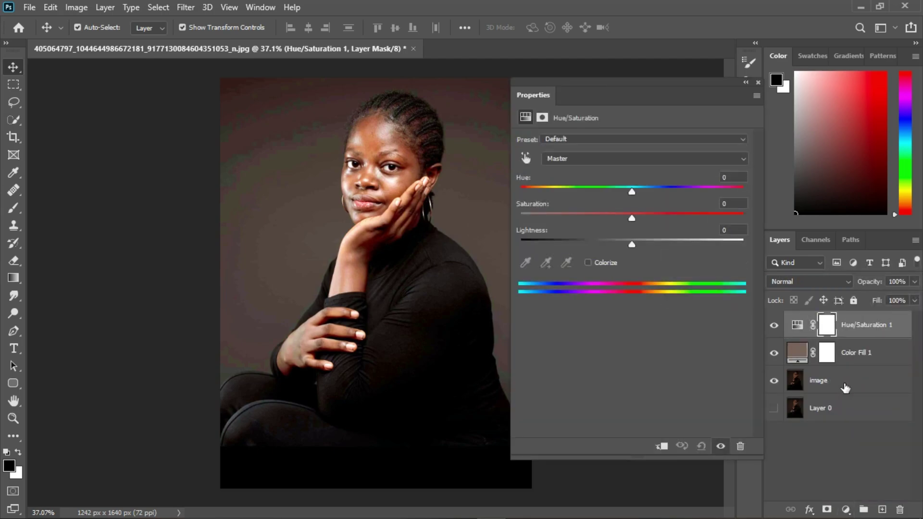
{"action": "key", "text": "ctrl+alt+g"}
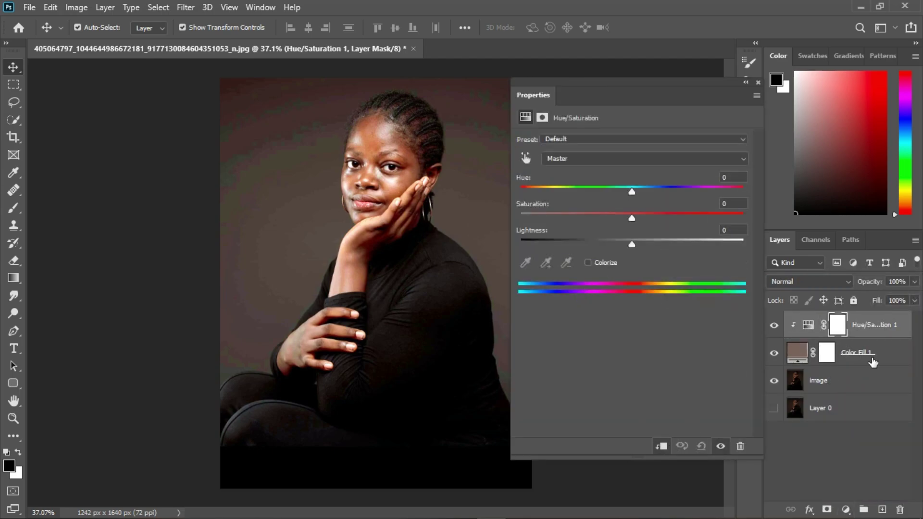
{"action": "mouse_move", "coordinate": [633, 244]}
{"action": "left_mouse_down"}
{"action": "mouse_move", "coordinate": [659, 243]}
{"action": "mouse_move", "coordinate": [622, 253]}
{"action": "mouse_move", "coordinate": [642, 250]}
{"action": "left_mouse_up"}
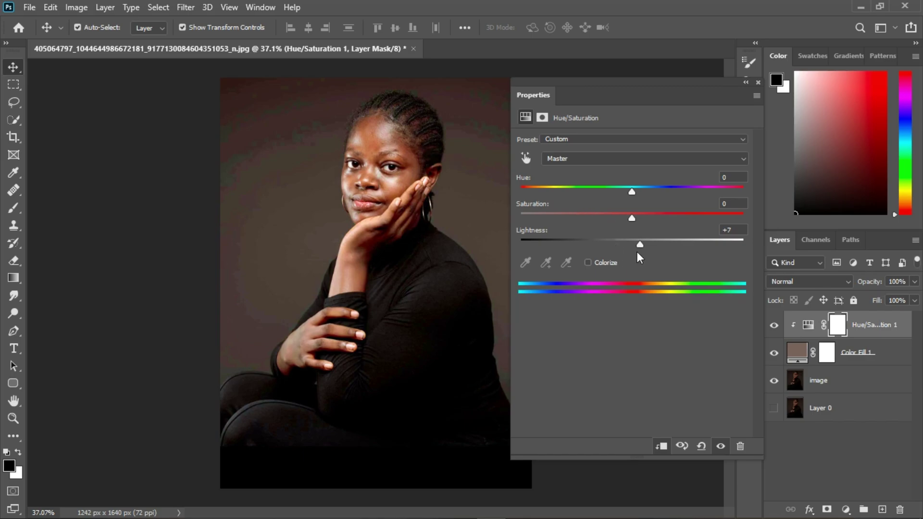
{"action": "left_click_drag", "start_coordinate": [630, 217], "coordinate": [601, 243]}
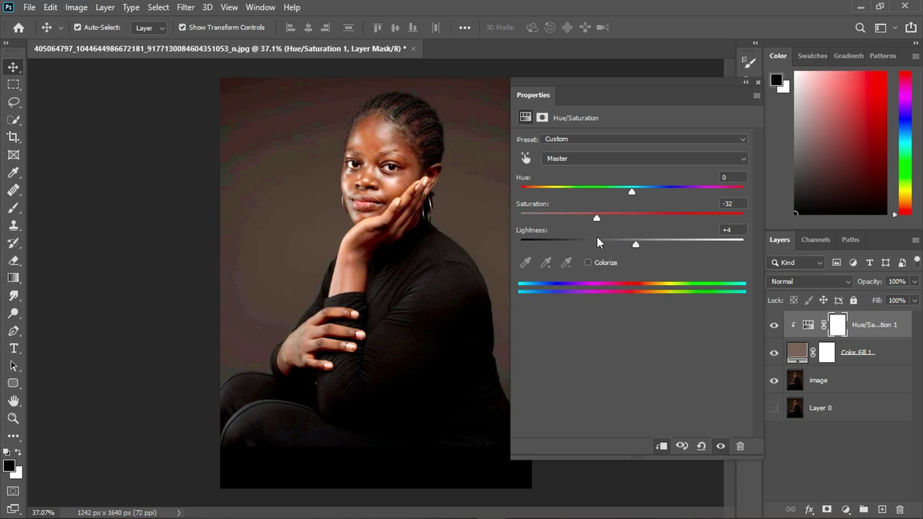
{"action": "left_click_drag", "start_coordinate": [597, 237], "coordinate": [619, 232]}
{"action": "left_click_drag", "start_coordinate": [632, 190], "coordinate": [635, 189]}
{"action": "left_click", "coordinate": [756, 84]}
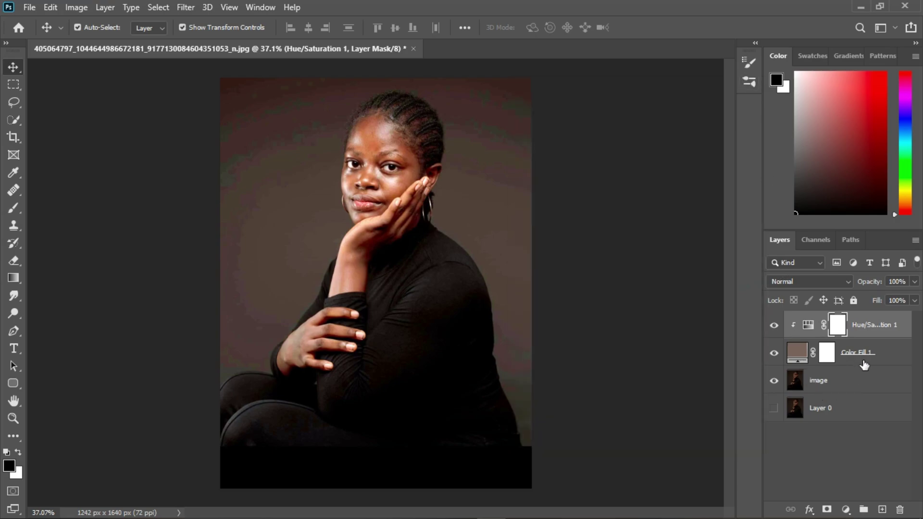
{"action": "left_click", "coordinate": [890, 364], "text": "ctrl"}
Group the fill and Hue/Saturation layers, then in Camera Raw set white balance from the face with Tint -10
{"action": "key", "text": "ctrl+g"}
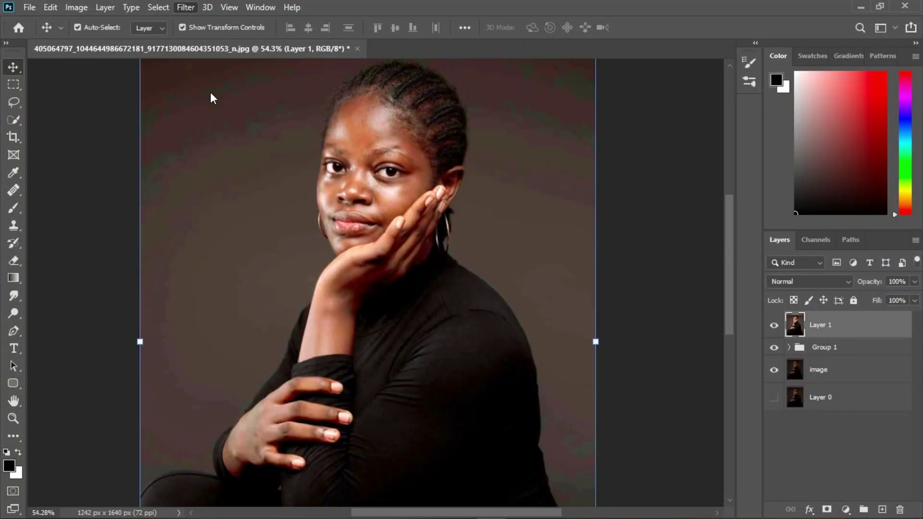
{"action": "key", "text": "ctrl+shift+a"}
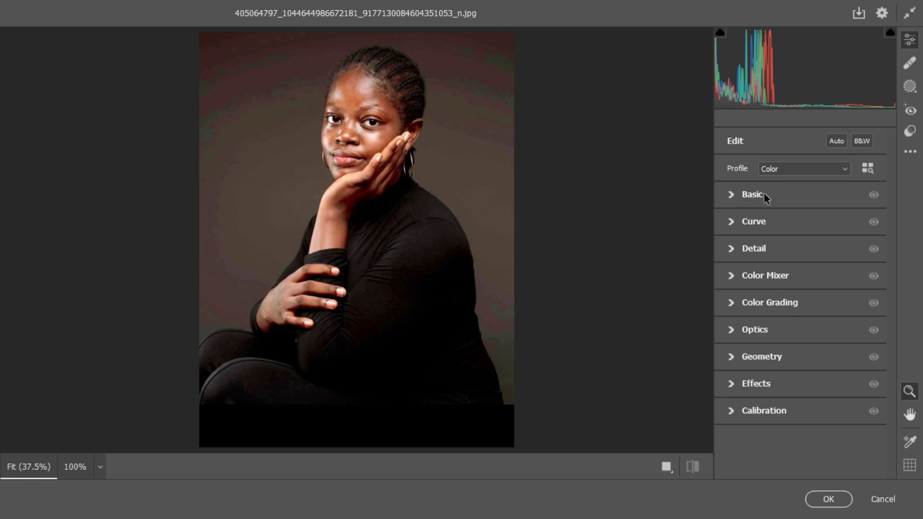
{"action": "left_click", "coordinate": [731, 198]}
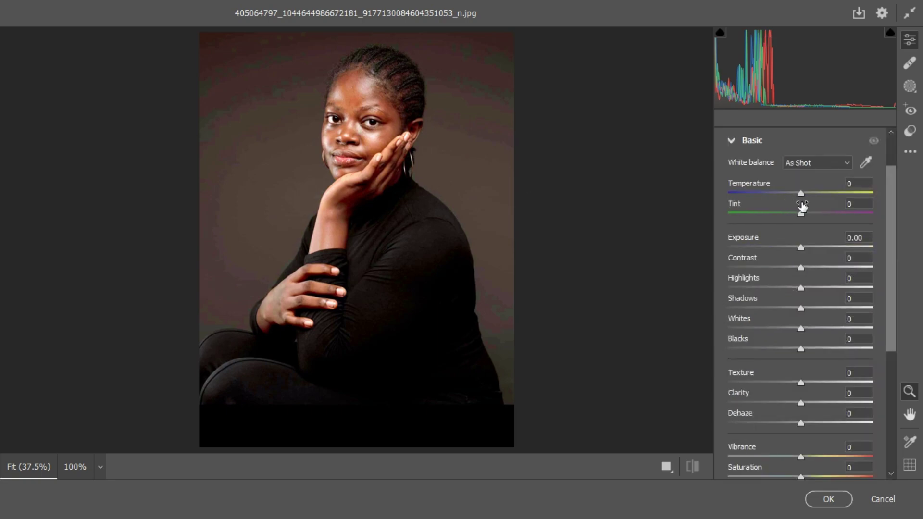
{"action": "left_click", "coordinate": [865, 163]}
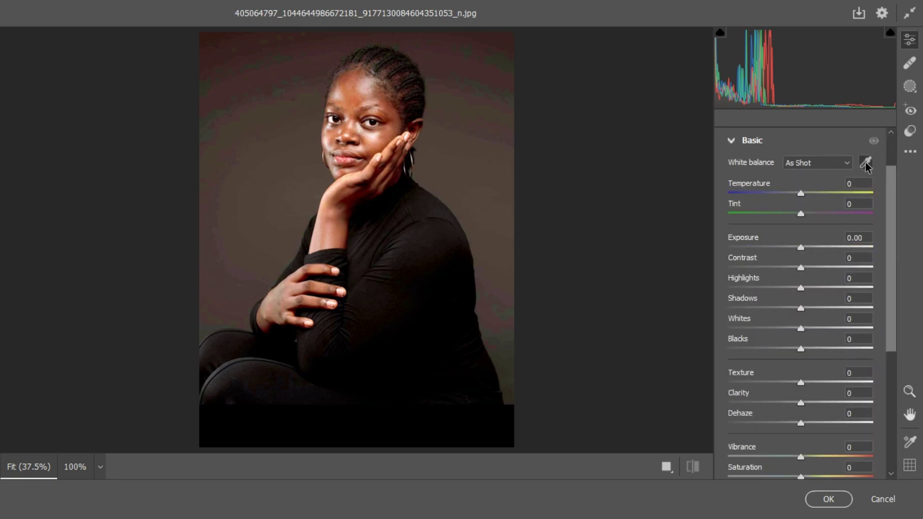
{"action": "left_click", "coordinate": [372, 133]}
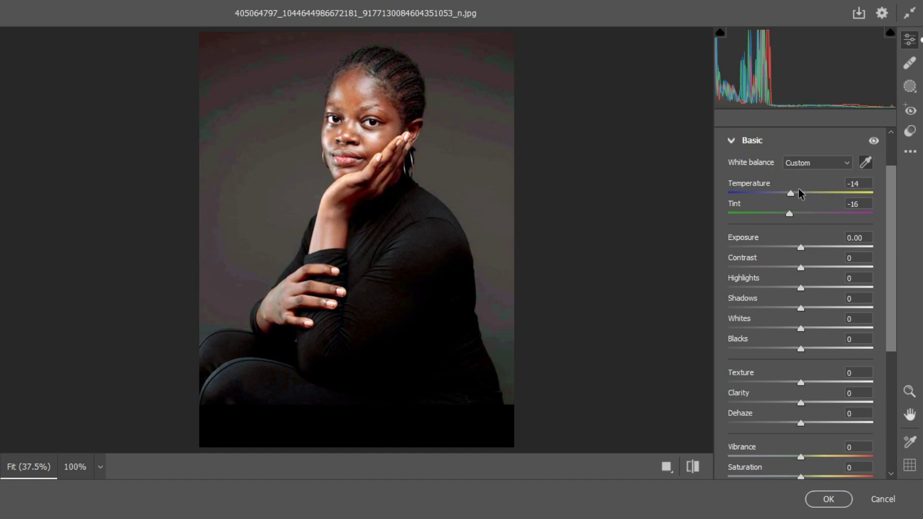
{"action": "left_click_drag", "start_coordinate": [792, 193], "coordinate": [795, 213]}
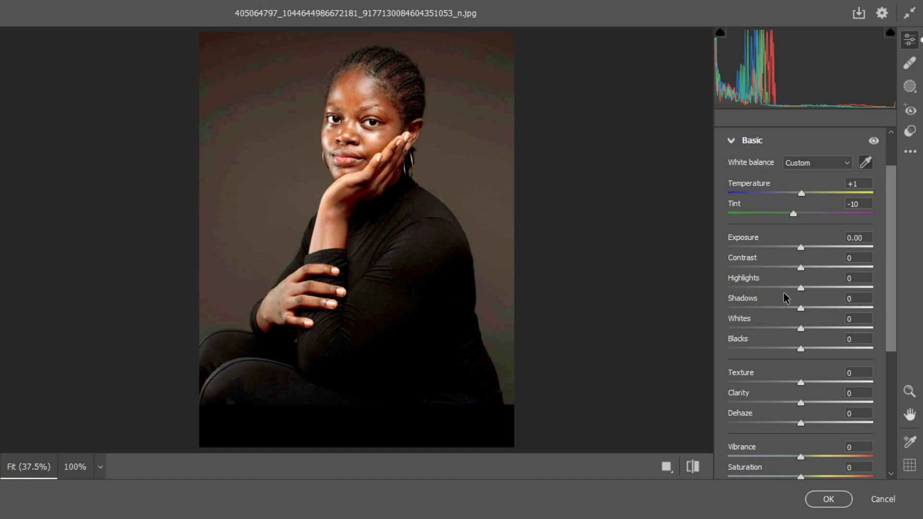
Set Blacks +19, Shadows +18, Highlights -11, Whites +10, Texture +6 and Dehaze -14
{"action": "left_click_drag", "start_coordinate": [802, 350], "coordinate": [810, 347]}
{"action": "left_click_drag", "start_coordinate": [800, 308], "coordinate": [815, 311]}
{"action": "left_click_drag", "start_coordinate": [809, 348], "coordinate": [814, 349]}
{"action": "left_click_drag", "start_coordinate": [800, 288], "coordinate": [793, 289]}
{"action": "left_click_drag", "start_coordinate": [800, 328], "coordinate": [807, 329]}
{"action": "left_click_drag", "start_coordinate": [801, 382], "coordinate": [804, 383]}
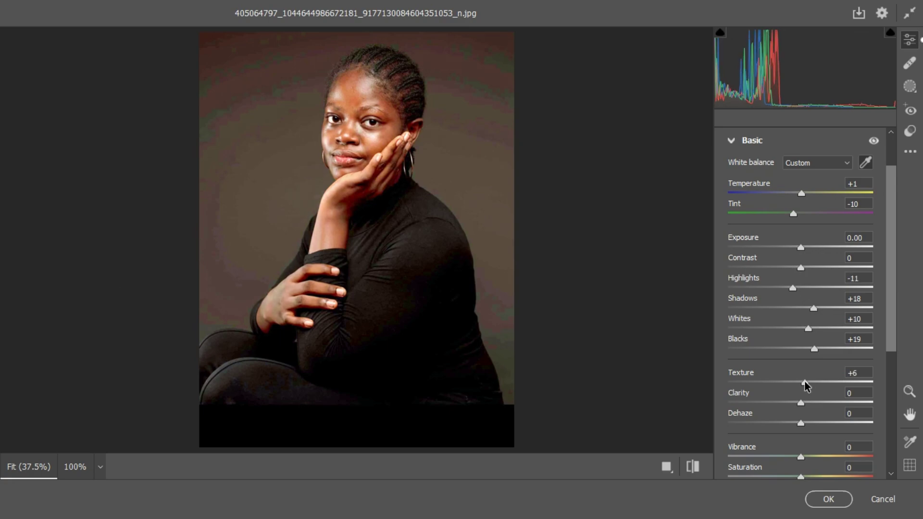
{"action": "mouse_move", "coordinate": [800, 424]}
{"action": "left_mouse_down"}
{"action": "mouse_move", "coordinate": [759, 421]}
{"action": "mouse_move", "coordinate": [880, 431]}
{"action": "mouse_move", "coordinate": [774, 435]}
{"action": "mouse_move", "coordinate": [791, 434]}
{"action": "left_mouse_up"}
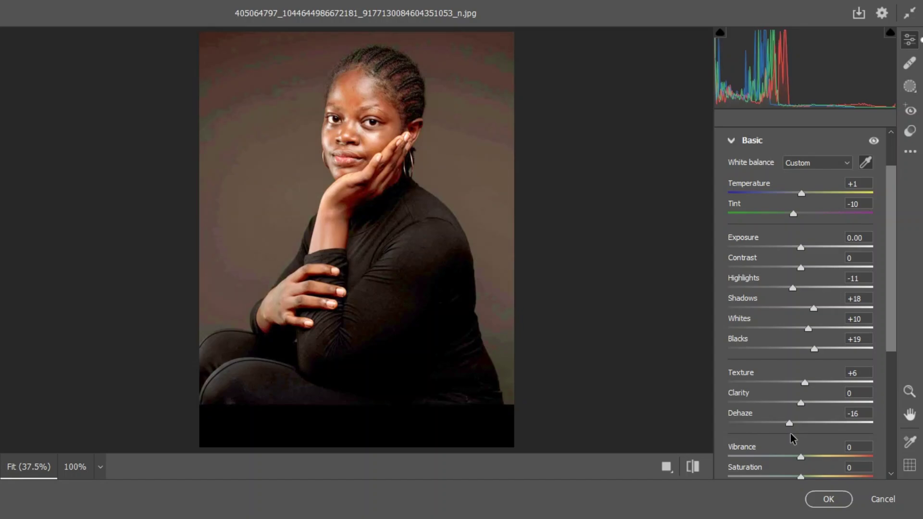
Fine-tune Whites to +11 and Highlights to -14 while checking the highlight clipping warning
{"action": "left_click_drag", "start_coordinate": [807, 328], "coordinate": [816, 328]}
{"action": "left_click", "coordinate": [893, 36]}
{"action": "left_click_drag", "start_coordinate": [792, 287], "coordinate": [790, 288]}
{"action": "left_click_drag", "start_coordinate": [815, 329], "coordinate": [807, 330]}
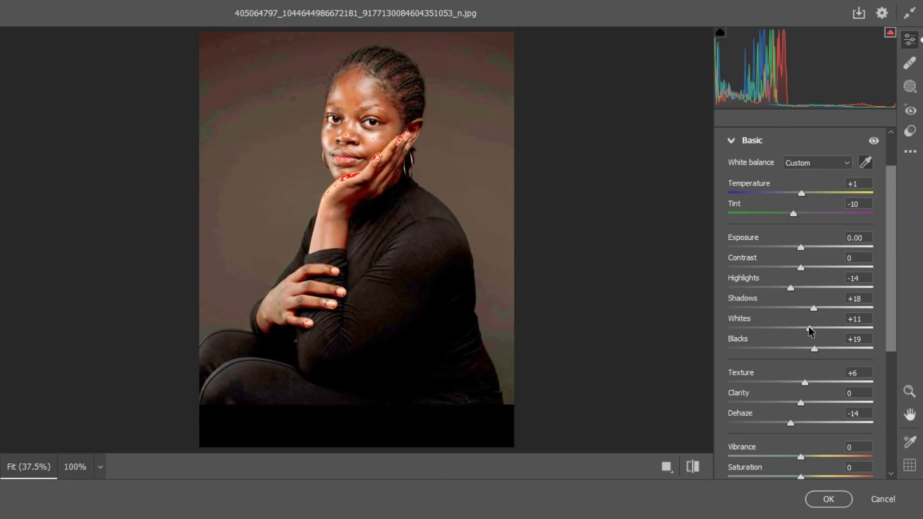
Set Color Mixer saturation to -100 for the Purples and Blues
{"action": "left_click", "coordinate": [890, 33]}
{"action": "left_click", "coordinate": [730, 140]}
{"action": "left_click", "coordinate": [735, 289]}
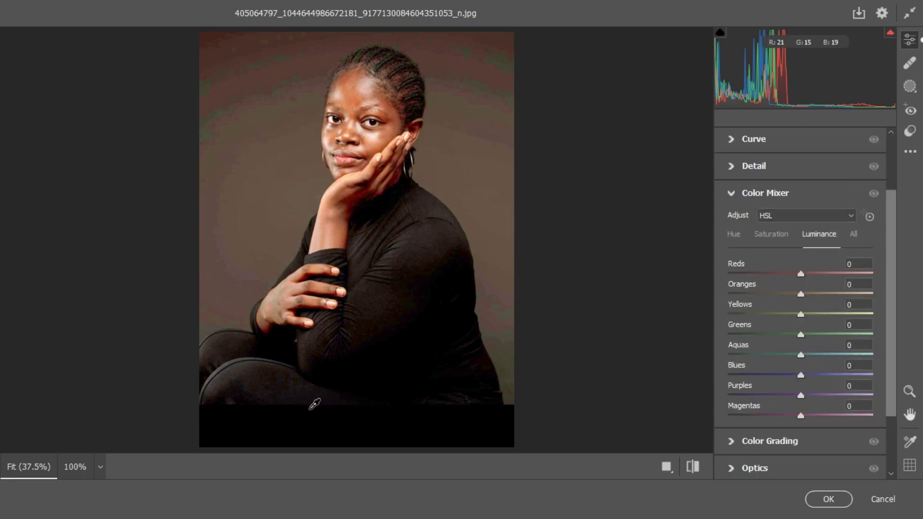
{"action": "left_click", "coordinate": [771, 234]}
{"action": "left_click_drag", "start_coordinate": [800, 395], "coordinate": [708, 407]}
{"action": "left_click_drag", "start_coordinate": [800, 375], "coordinate": [721, 375]}
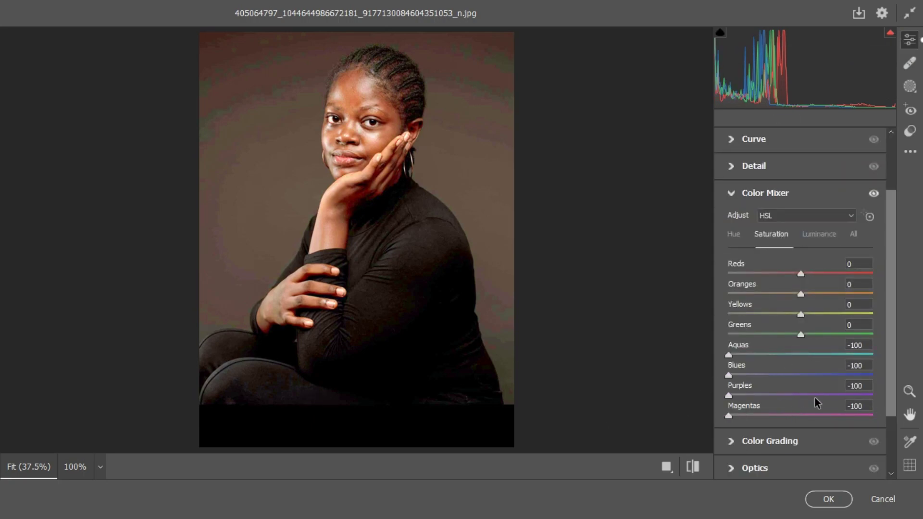
Shift the Yellow and Orange hues, pushing Yellows to -14 and keeping Reds at 0
{"action": "left_click", "coordinate": [733, 234]}
{"action": "left_click_drag", "start_coordinate": [800, 314], "coordinate": [799, 276]}
{"action": "double_click", "coordinate": [799, 276]}
{"action": "left_click_drag", "start_coordinate": [793, 315], "coordinate": [808, 294]}
Lower the Purples and Magentas luminance in the Color Mixer
{"action": "left_click", "coordinate": [771, 234]}
{"action": "left_click", "coordinate": [818, 234]}
{"action": "left_click_drag", "start_coordinate": [800, 395], "coordinate": [780, 395]}
{"action": "left_click_drag", "start_coordinate": [800, 416], "coordinate": [781, 420]}
Set Calibration primary hues to Red +10, Green +25, Blue -12 and apply the Camera Raw filter
{"action": "scroll", "coordinate": [769, 286], "scroll_direction": "down", "scroll_amount": 7}
{"action": "left_click", "coordinate": [812, 323]}
{"action": "left_click_drag", "start_coordinate": [799, 448], "coordinate": [794, 448]}
{"action": "left_click", "coordinate": [818, 384]}
{"action": "left_click_drag", "start_coordinate": [812, 324], "coordinate": [809, 322]}
{"action": "left_click", "coordinate": [692, 465]}
{"action": "left_click", "coordinate": [692, 466]}
{"action": "left_click", "coordinate": [828, 500]}
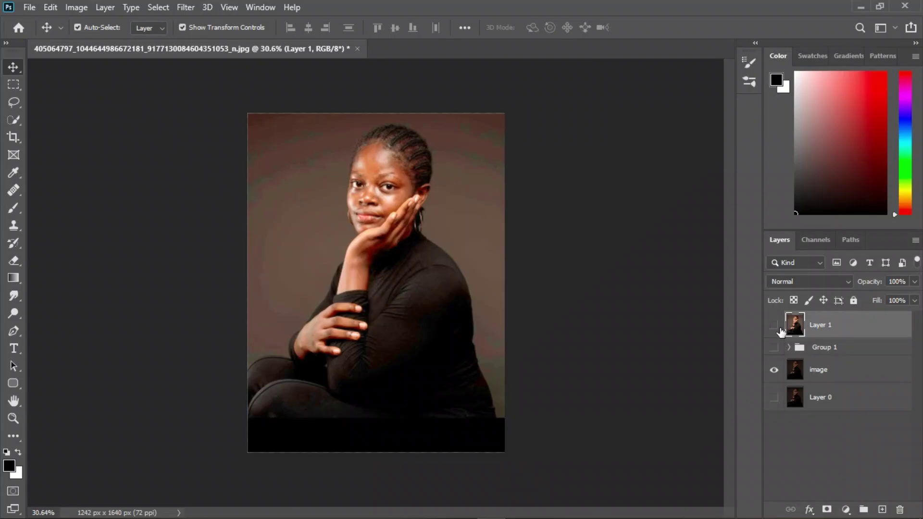
{"action": "left_click", "coordinate": [773, 325]}
{"action": "left_click", "coordinate": [773, 325]}
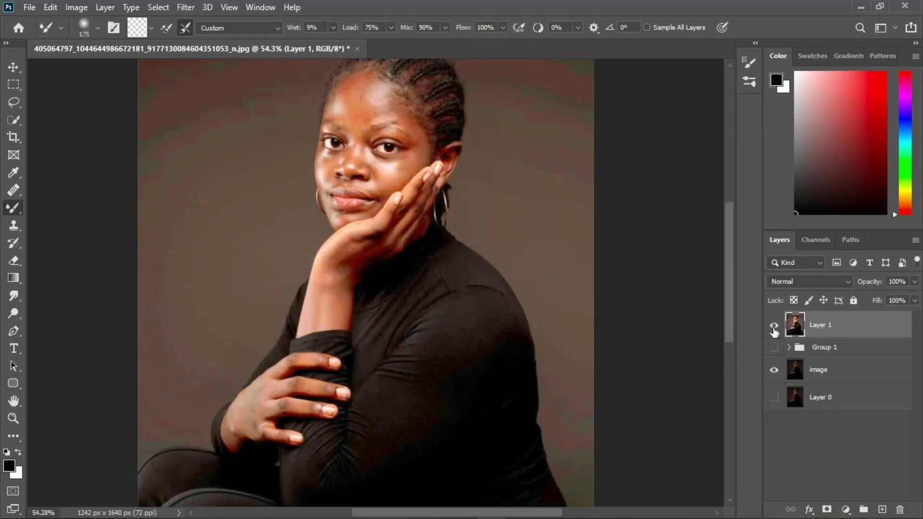
Add a Hue/Saturation layer targeting Reds sampled from the skin, at Saturation -16 and Hue +2
{"action": "left_click", "coordinate": [845, 509]}
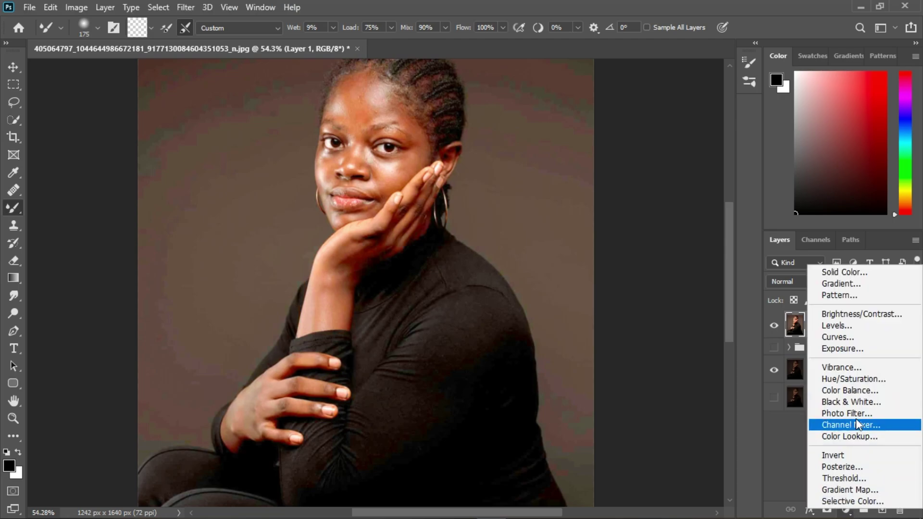
{"action": "left_click", "coordinate": [857, 385]}
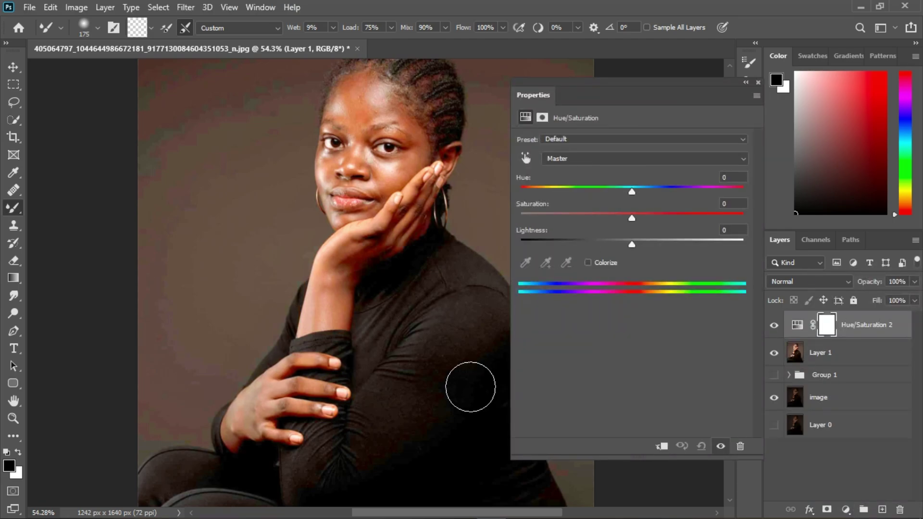
{"action": "left_click", "coordinate": [526, 158]}
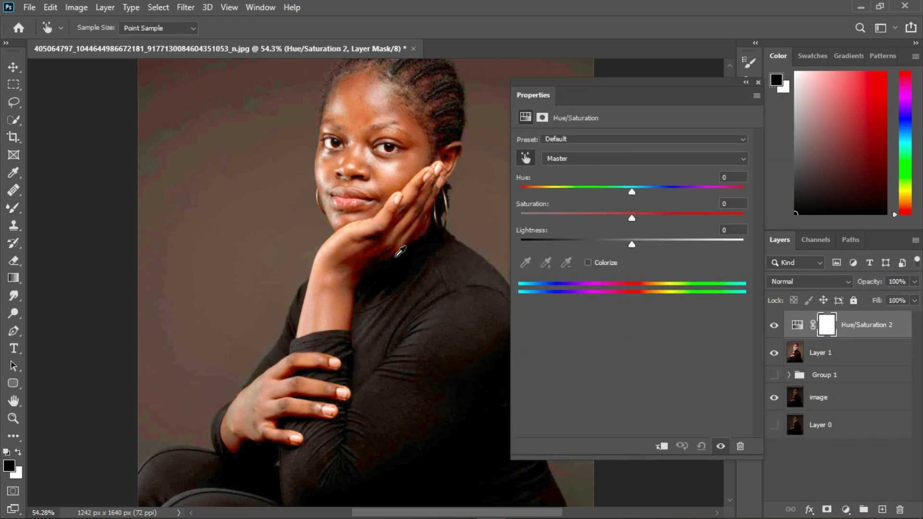
{"action": "left_click", "coordinate": [364, 267]}
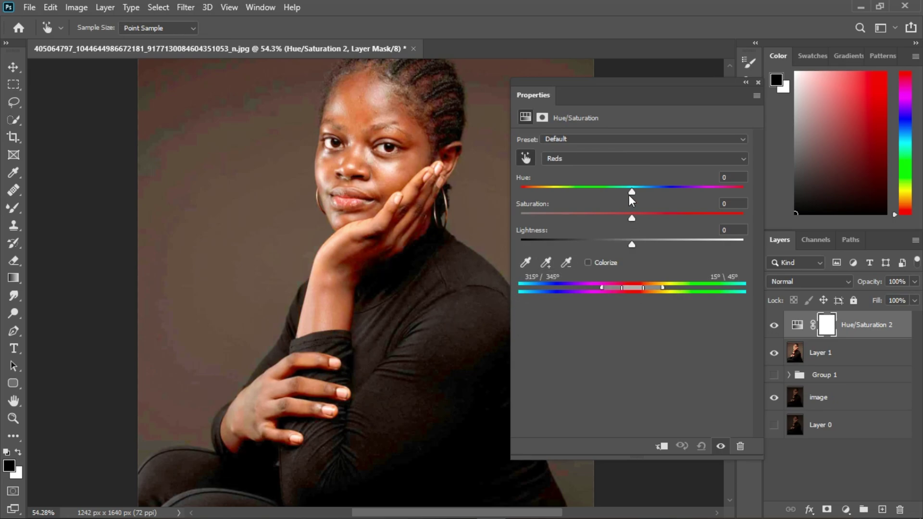
{"action": "left_click_drag", "start_coordinate": [631, 218], "coordinate": [612, 220]}
{"action": "mouse_move", "coordinate": [628, 191]}
{"action": "left_mouse_down"}
{"action": "mouse_move", "coordinate": [614, 194]}
{"action": "mouse_move", "coordinate": [632, 189]}
{"action": "left_mouse_up"}
{"action": "left_click", "coordinate": [758, 82]}
{"action": "scroll", "coordinate": [495, 221], "scroll_direction": "down", "scroll_amount": 3}
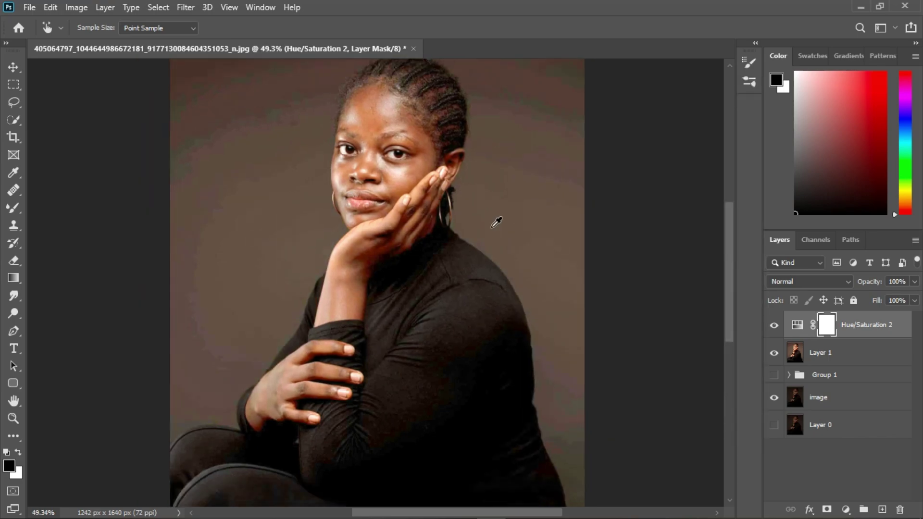
{"action": "scroll", "coordinate": [321, 473], "scroll_direction": "up", "scroll_amount": 3}
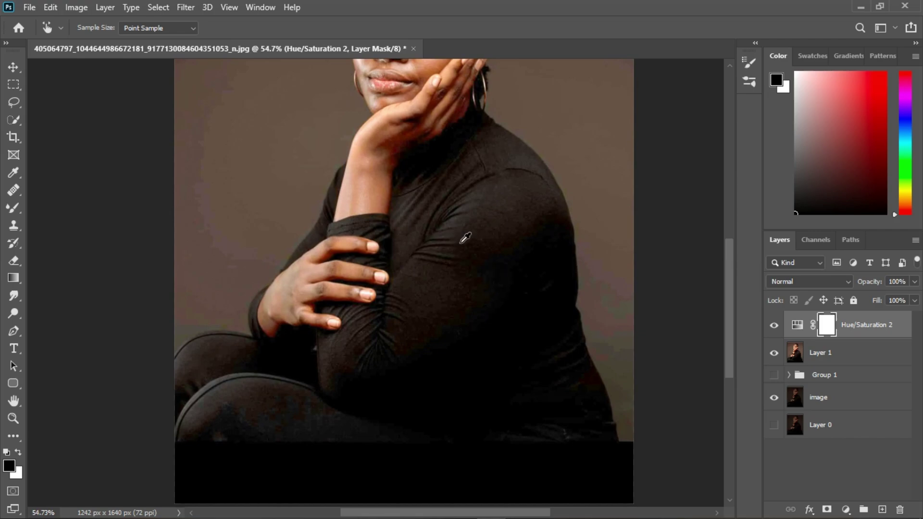
Add a Hue/Saturation layer with Saturation -59
{"action": "left_click", "coordinate": [847, 509]}
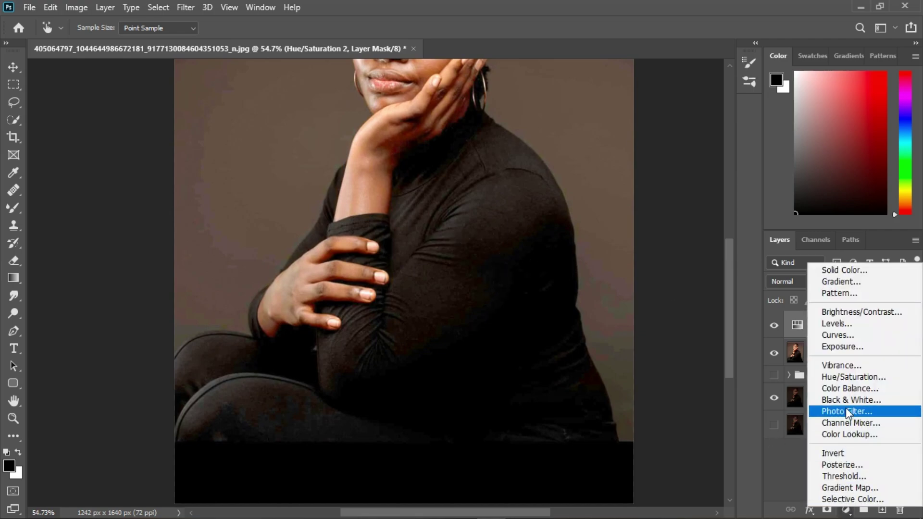
{"action": "left_click", "coordinate": [851, 379]}
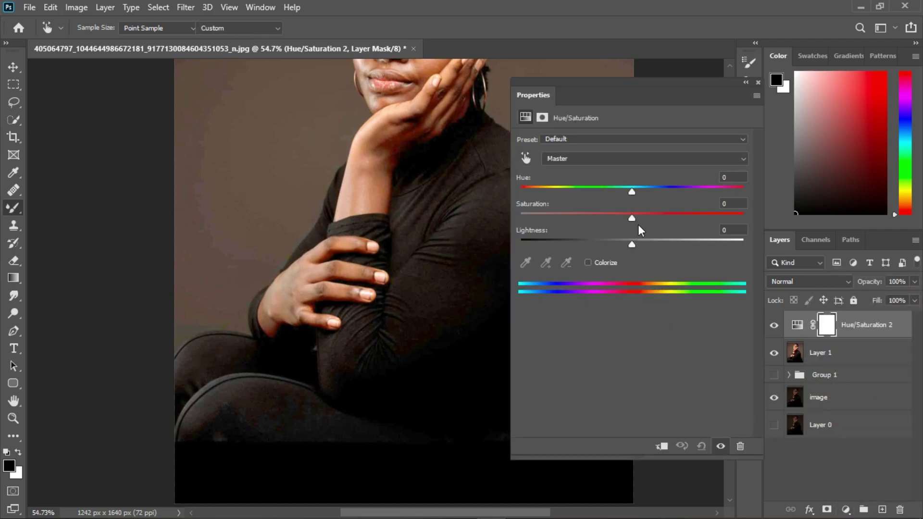
{"action": "left_click_drag", "start_coordinate": [633, 219], "coordinate": [579, 221]}
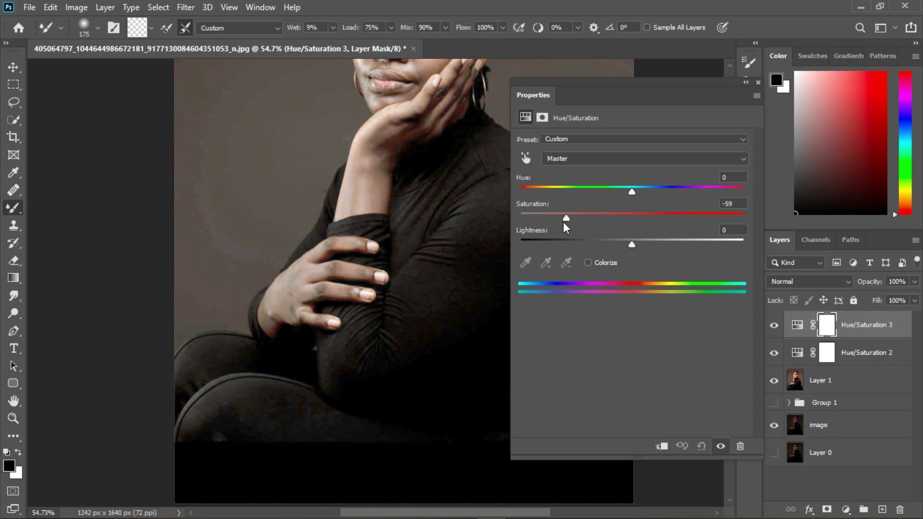
{"action": "left_click", "coordinate": [757, 82]}
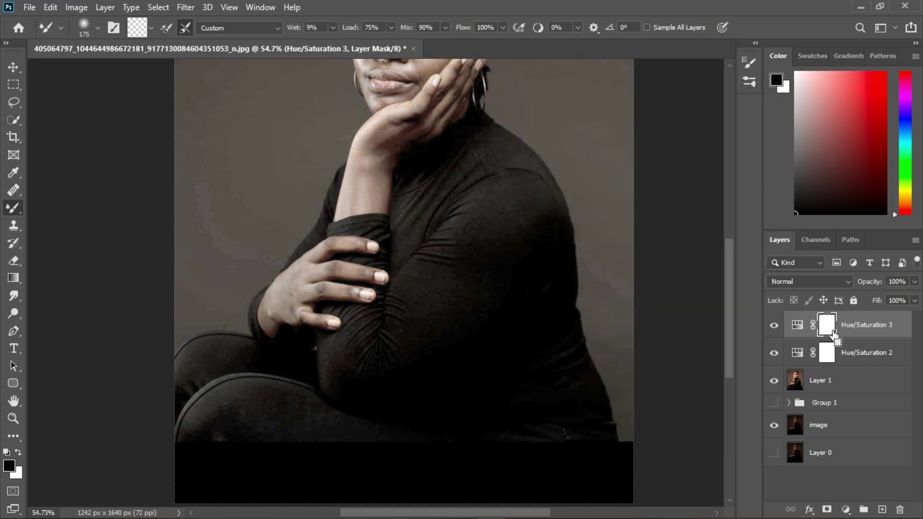
Invert its mask to black and paint white over the face, neck and hands with the Brush
{"action": "key", "text": "ctrl+i"}
{"action": "scroll", "coordinate": [481, 375], "scroll_direction": "down", "scroll_amount": 4}
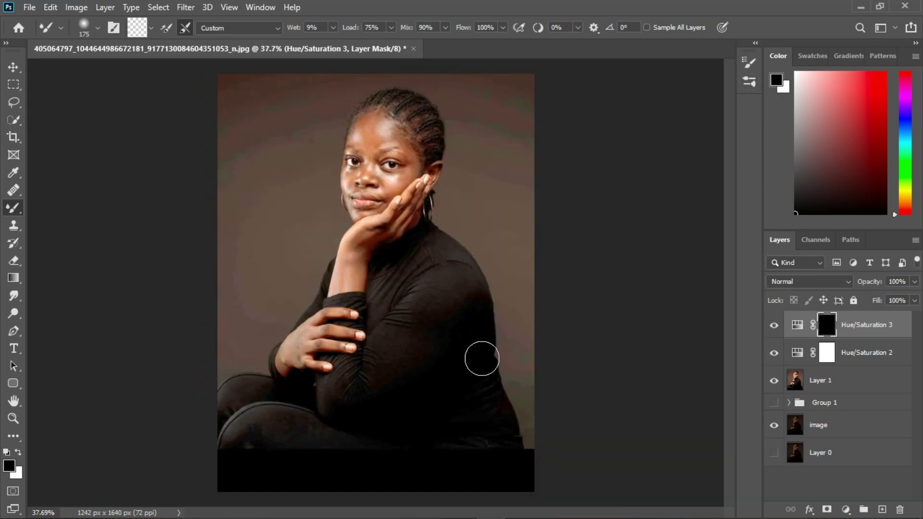
{"action": "scroll", "coordinate": [339, 324], "scroll_direction": "up", "scroll_amount": 2}
{"action": "right_click", "coordinate": [14, 207]}
{"action": "left_click", "coordinate": [53, 208]}
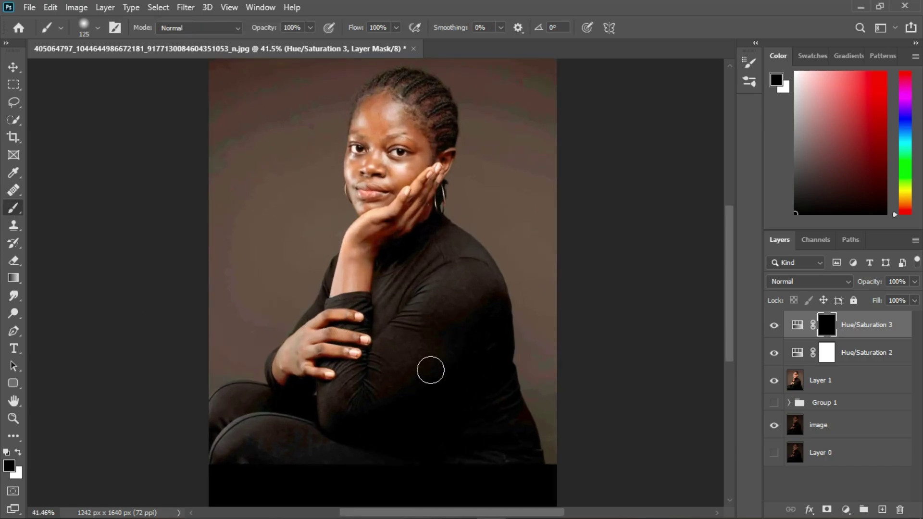
{"action": "left_click", "coordinate": [17, 452]}
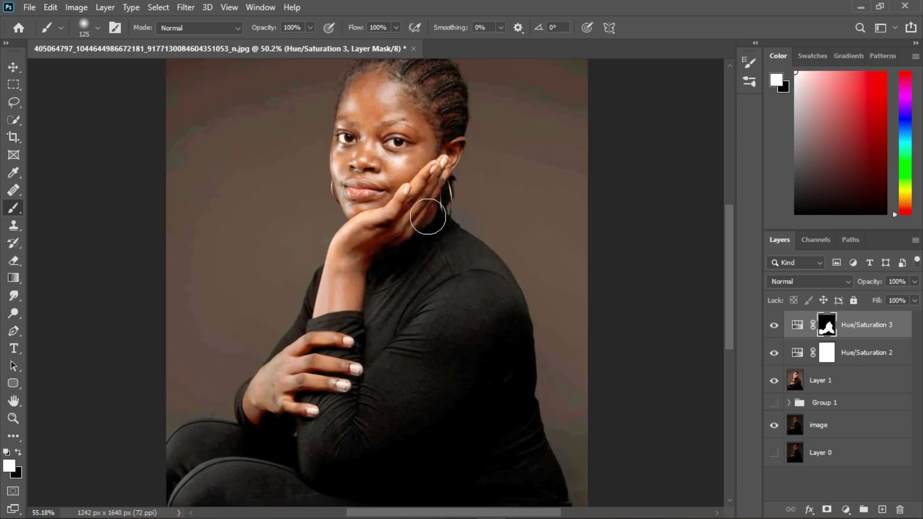
{"action": "scroll", "coordinate": [411, 197], "scroll_direction": "up", "scroll_amount": 2}
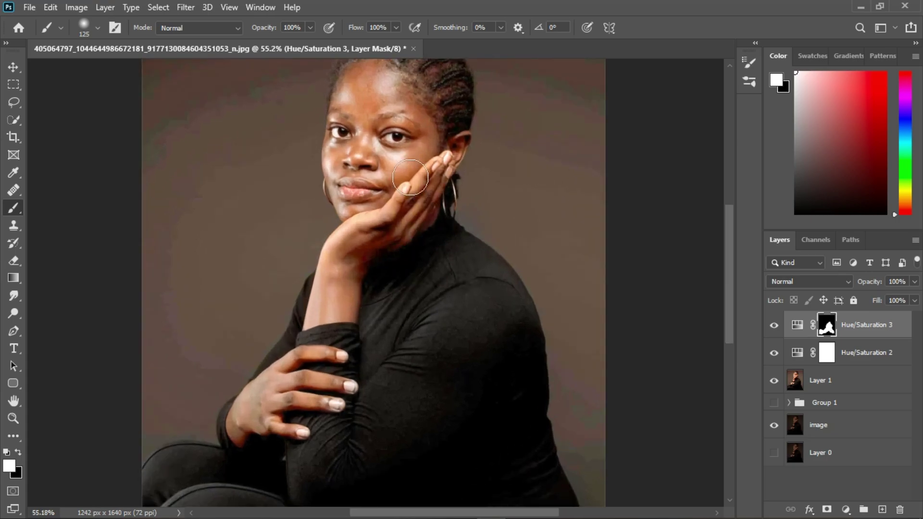
{"action": "left_click", "coordinate": [846, 508]}
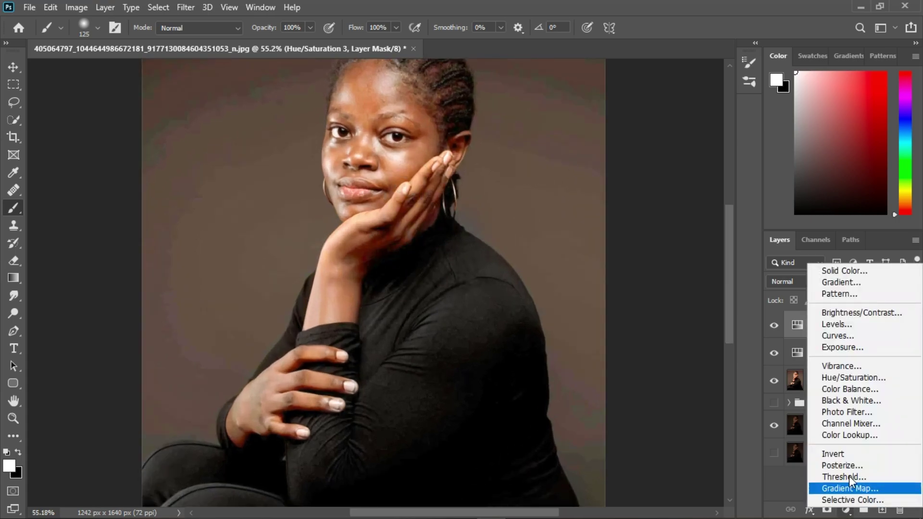
Add a Hue/Saturation layer masked by a Color Range selection of the skin highlights
{"action": "left_click", "coordinate": [854, 379]}
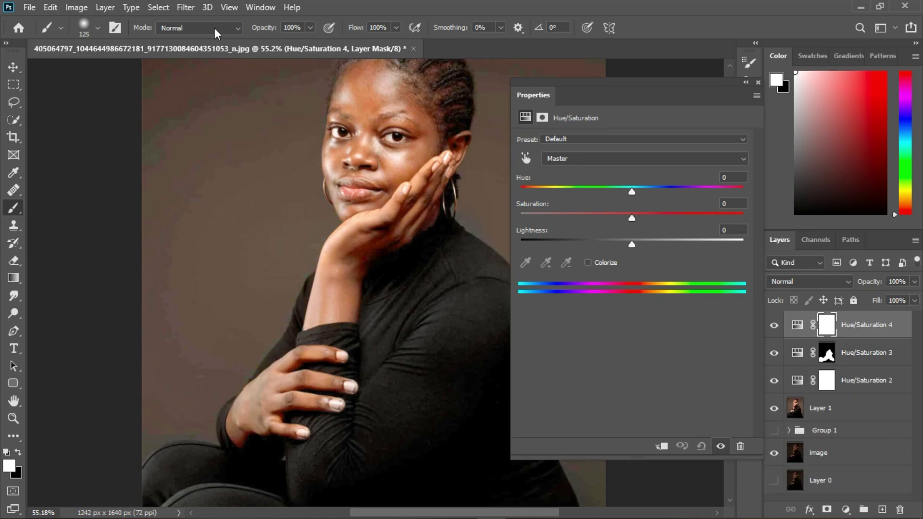
{"action": "left_click", "coordinate": [158, 7]}
{"action": "left_click", "coordinate": [183, 136]}
{"action": "left_click", "coordinate": [371, 253]}
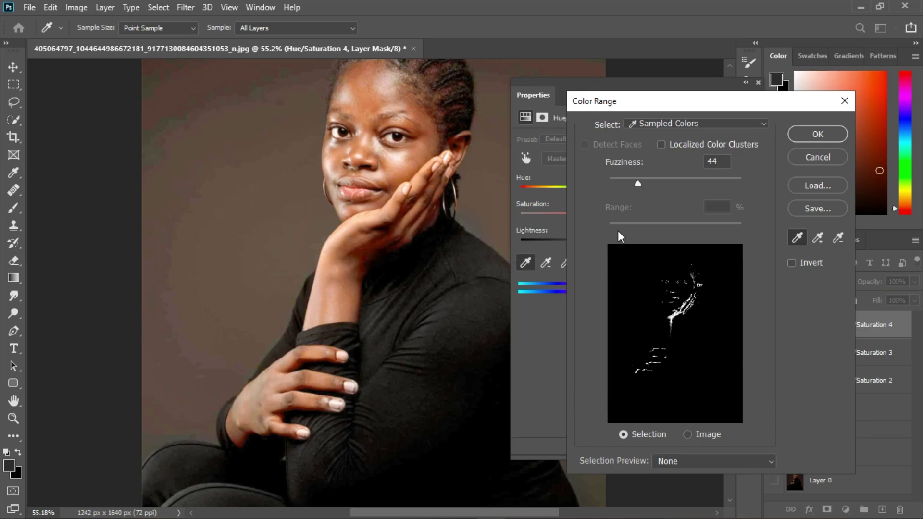
{"action": "left_click", "coordinate": [387, 253]}
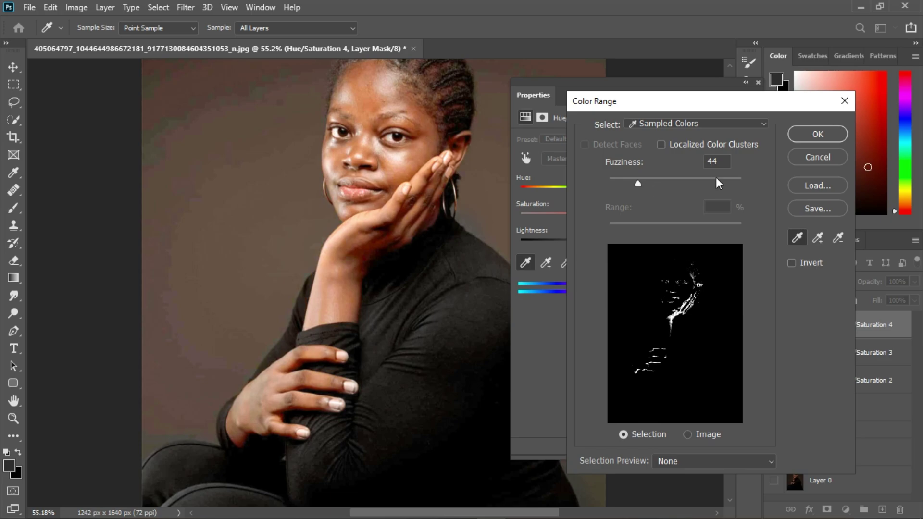
{"action": "left_click", "coordinate": [793, 134]}
Lower its Saturation to -22, compare it on and off, and group the adjustments into Group 2
{"action": "key", "text": "b"}
{"action": "left_click_drag", "start_coordinate": [631, 215], "coordinate": [608, 219]}
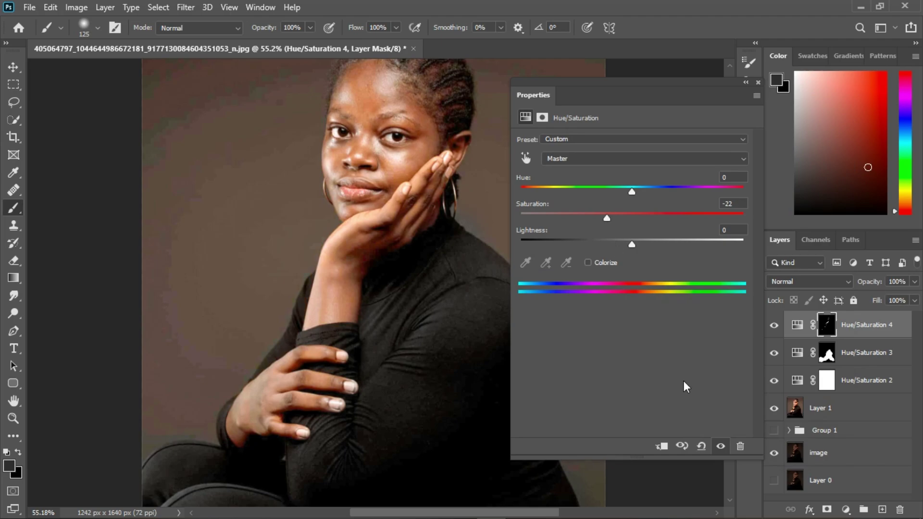
{"action": "left_click", "coordinate": [720, 447]}
{"action": "left_click", "coordinate": [720, 447]}
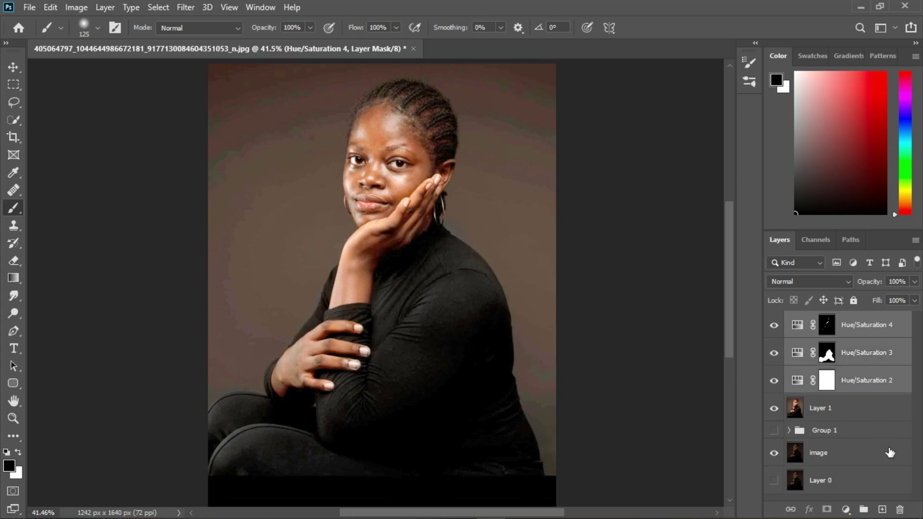
{"action": "left_click", "coordinate": [889, 451]}
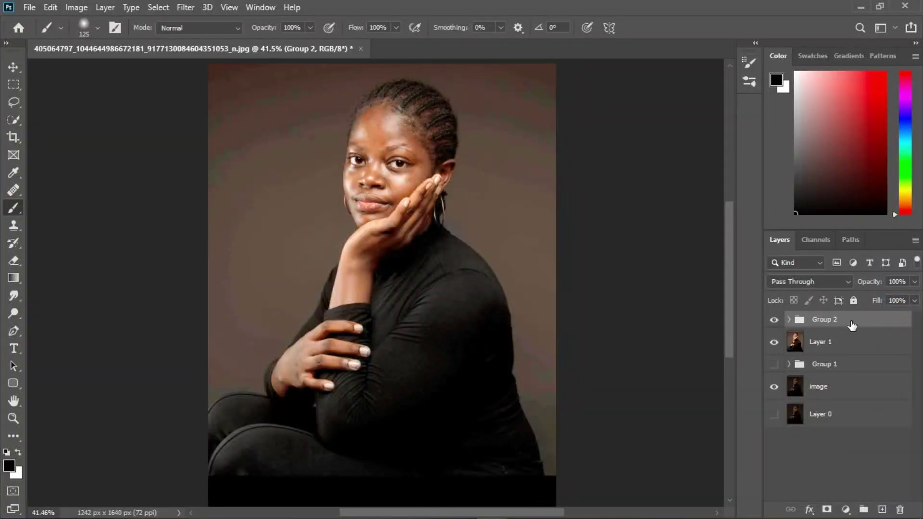
Stamp the visible layers into a new layer and make two copies named color and texture
{"action": "key", "text": "ctrl+shift+alt+e"}
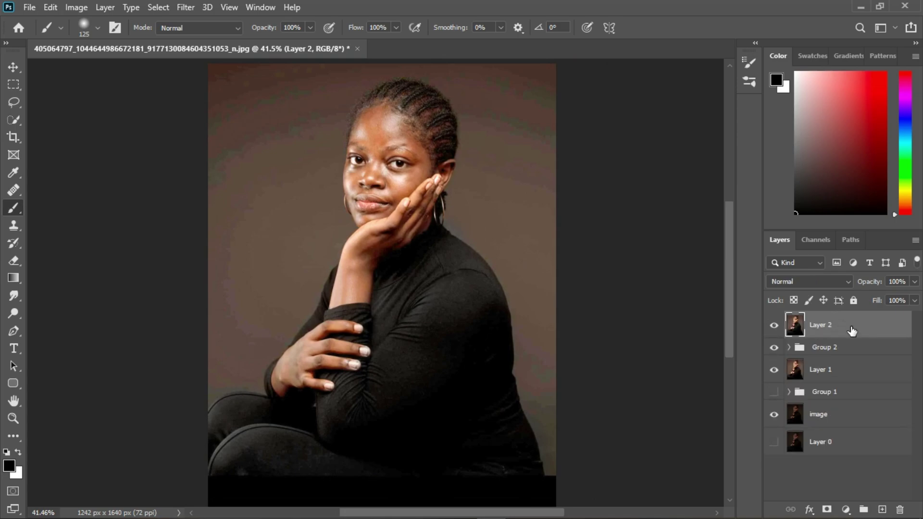
{"action": "key", "text": "ctrl+j"}
{"action": "key", "text": "ctrl+j"}
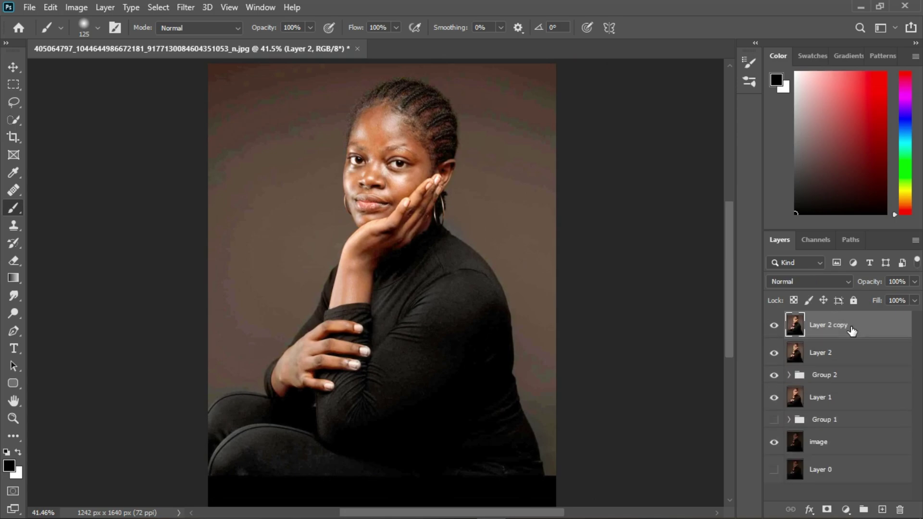
{"action": "double_click", "coordinate": [829, 352]}
{"action": "type", "text": "color"}
{"action": "double_click", "coordinate": [831, 325]}
{"action": "type", "text": "texture"}
{"action": "key", "text": "Return"}
Blur the color layer with a 4-pixel Gaussian Blur
{"action": "left_click", "coordinate": [774, 325]}
{"action": "left_click", "coordinate": [816, 352]}
{"action": "left_click", "coordinate": [179, 12]}
{"action": "mouse_move", "coordinate": [207, 154]}
{"action": "left_click", "coordinate": [381, 215]}
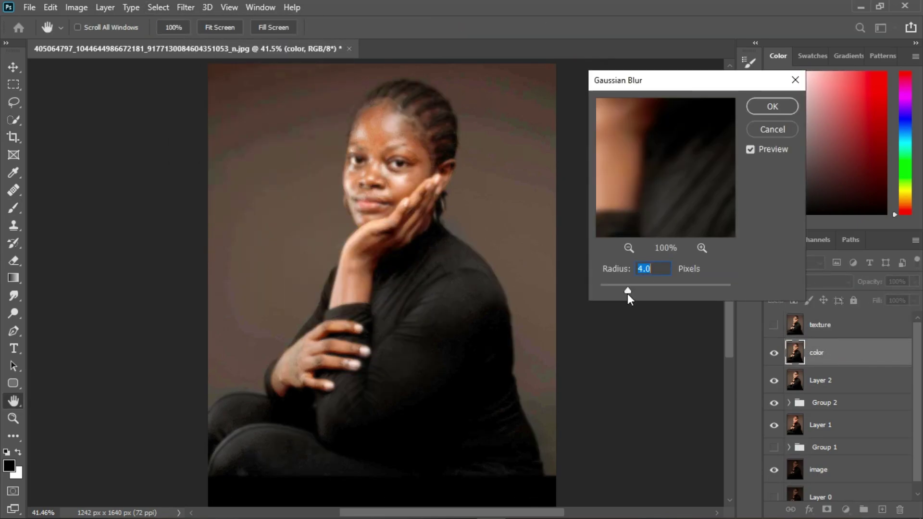
{"action": "left_click", "coordinate": [391, 404]}
{"action": "key", "text": "Return"}
Apply Image to the texture layer from color in Subtract mode, scale 2, offset 128
{"action": "left_click", "coordinate": [820, 325]}
{"action": "left_click", "coordinate": [774, 324]}
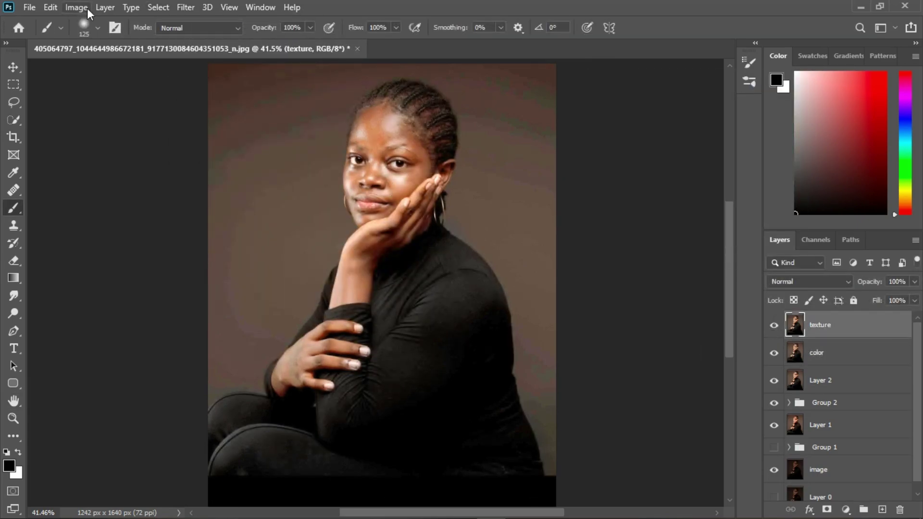
{"action": "left_click", "coordinate": [76, 7]}
{"action": "left_click", "coordinate": [91, 189]}
{"action": "left_click", "coordinate": [598, 119]}
{"action": "left_click", "coordinate": [540, 164]}
{"action": "left_click", "coordinate": [560, 176]}
{"action": "left_click", "coordinate": [528, 454]}
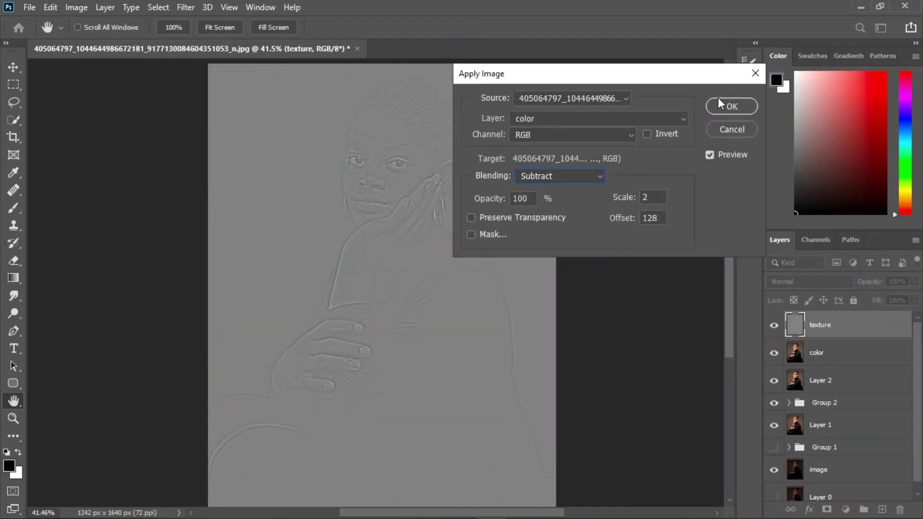
{"action": "left_click", "coordinate": [731, 106]}
Group texture and color as 'freq sep' and set the texture layer to Linear Light
{"action": "key", "text": "b"}
{"action": "left_click_drag", "start_coordinate": [861, 497], "coordinate": [863, 509]}
{"action": "left_click", "coordinate": [789, 325]}
{"action": "left_click", "coordinate": [832, 352]}
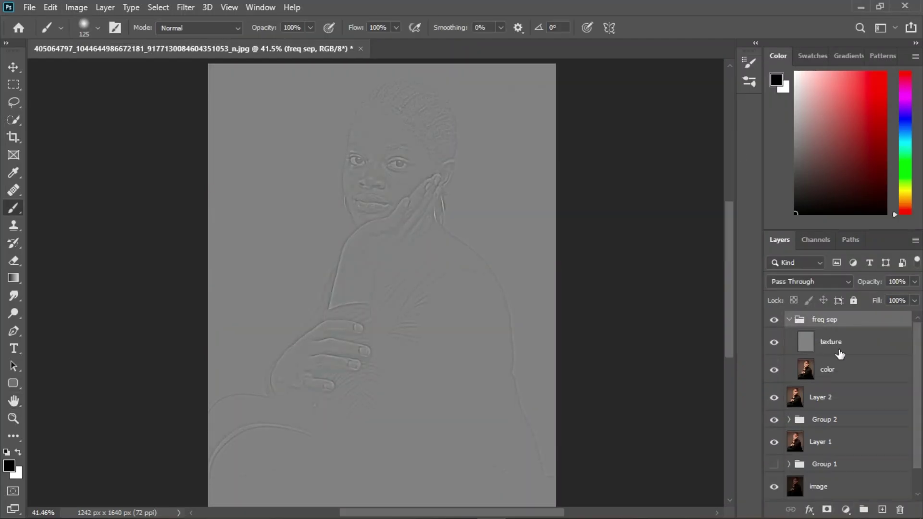
{"action": "left_click", "coordinate": [809, 281]}
{"action": "left_click", "coordinate": [798, 384]}
{"action": "left_click", "coordinate": [826, 369]}
{"action": "right_click", "coordinate": [13, 207]}
Switch to the Mixer Brush with Load after each stroke turned off
{"action": "left_click", "coordinate": [63, 244]}
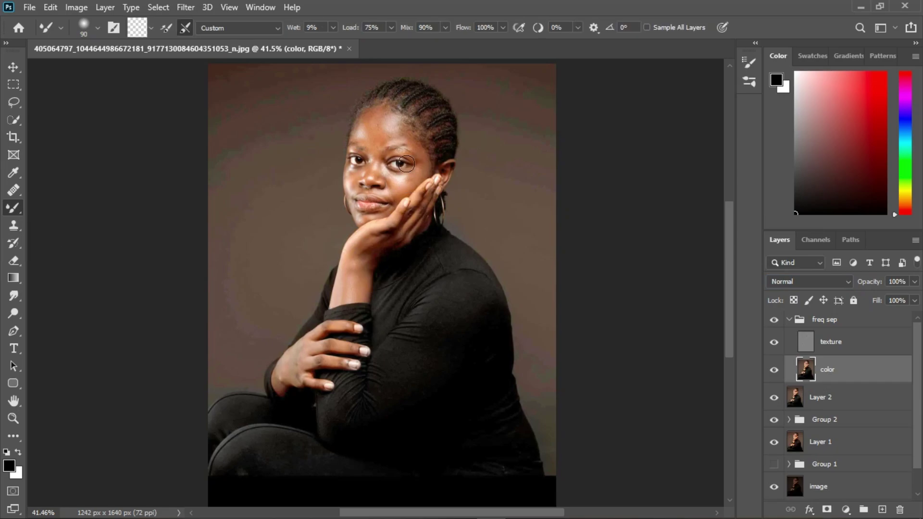
{"action": "left_click", "coordinate": [165, 27]}
{"action": "scroll", "coordinate": [358, 120], "scroll_direction": "up", "scroll_amount": 5}
{"action": "scroll", "coordinate": [385, 423], "scroll_direction": "down", "scroll_amount": 10}
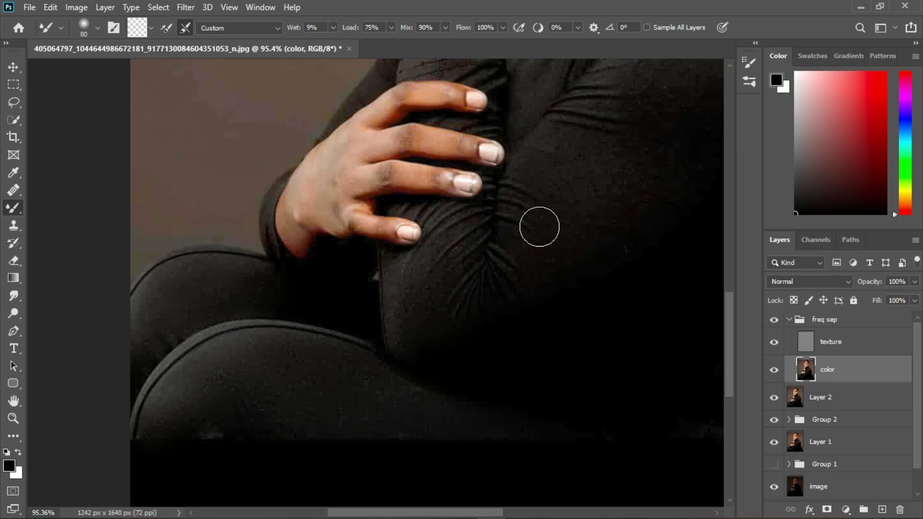
{"action": "scroll", "coordinate": [600, 216], "scroll_direction": "down", "scroll_amount": 2}
{"action": "scroll", "coordinate": [550, 268], "scroll_direction": "up", "scroll_amount": 1}
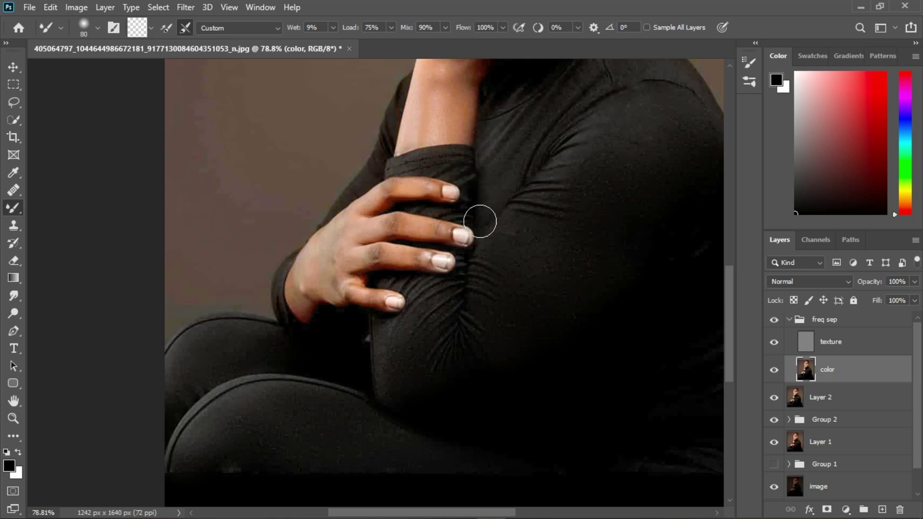
{"action": "scroll", "coordinate": [433, 317], "scroll_direction": "down", "scroll_amount": 2}
{"action": "scroll", "coordinate": [576, 192], "scroll_direction": "up", "scroll_amount": 1}
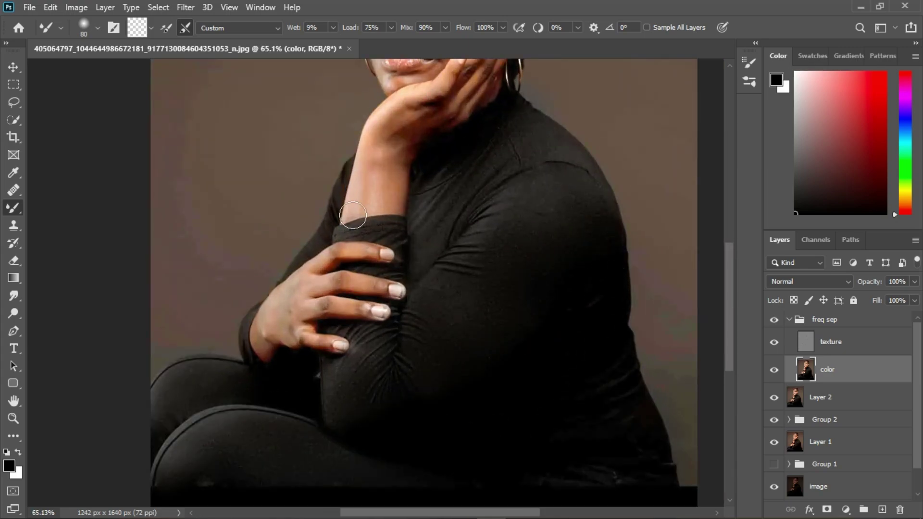
{"action": "scroll", "coordinate": [391, 436], "scroll_direction": "down", "scroll_amount": 2}
Resize the brush and blend away the uneven tones across the forehead and cheeks
{"action": "key", "text": "bracketright"}
{"action": "key", "text": "bracketright"}
{"action": "key", "text": "bracketright"}
{"action": "key", "text": "bracketright"}
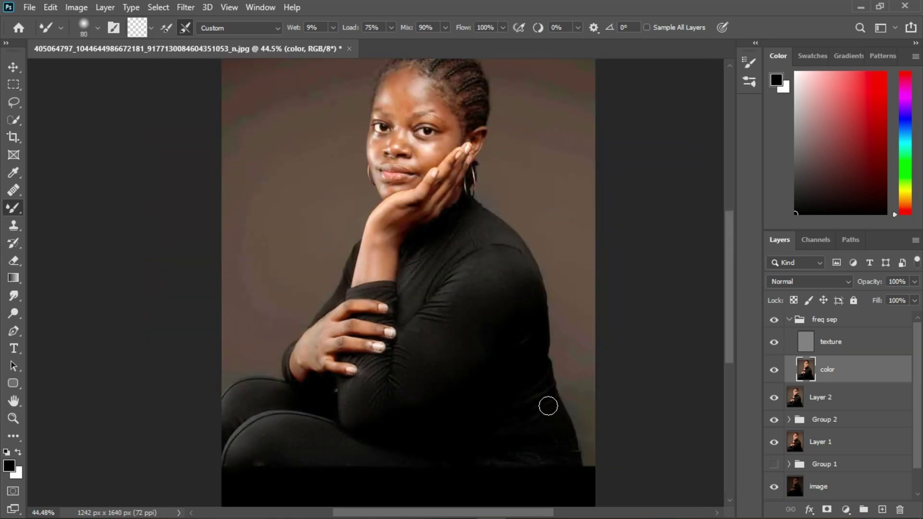
{"action": "scroll", "coordinate": [445, 188], "scroll_direction": "down", "scroll_amount": 2}
{"action": "scroll", "coordinate": [426, 99], "scroll_direction": "up", "scroll_amount": 6}
{"action": "key", "text": "bracketleft"}
{"action": "key", "text": "bracketleft"}
{"action": "key", "text": "bracketleft"}
{"action": "key", "text": "bracketleft"}
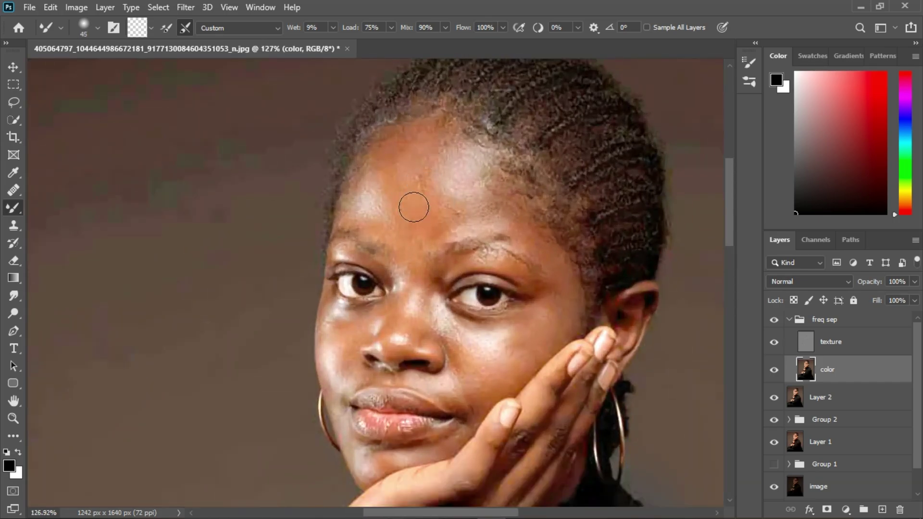
{"action": "mouse_move", "coordinate": [413, 207]}
{"action": "left_mouse_down"}
{"action": "mouse_move", "coordinate": [470, 206]}
{"action": "mouse_move", "coordinate": [480, 174]}
{"action": "mouse_move", "coordinate": [409, 175]}
{"action": "mouse_move", "coordinate": [437, 211]}
{"action": "left_mouse_up"}
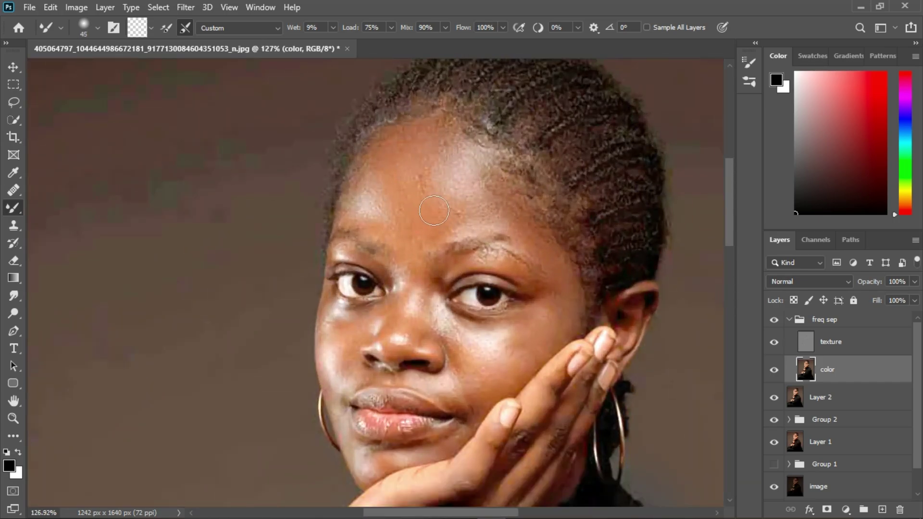
{"action": "key", "text": "bracketleft"}
{"action": "key", "text": "bracketleft"}
{"action": "scroll", "coordinate": [462, 328], "scroll_direction": "up", "scroll_amount": 1}
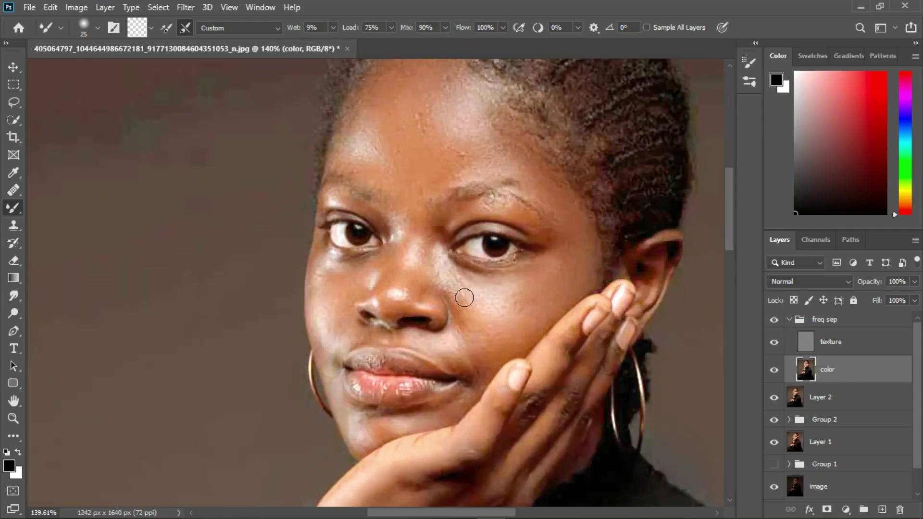
{"action": "key", "text": "bracketleft"}
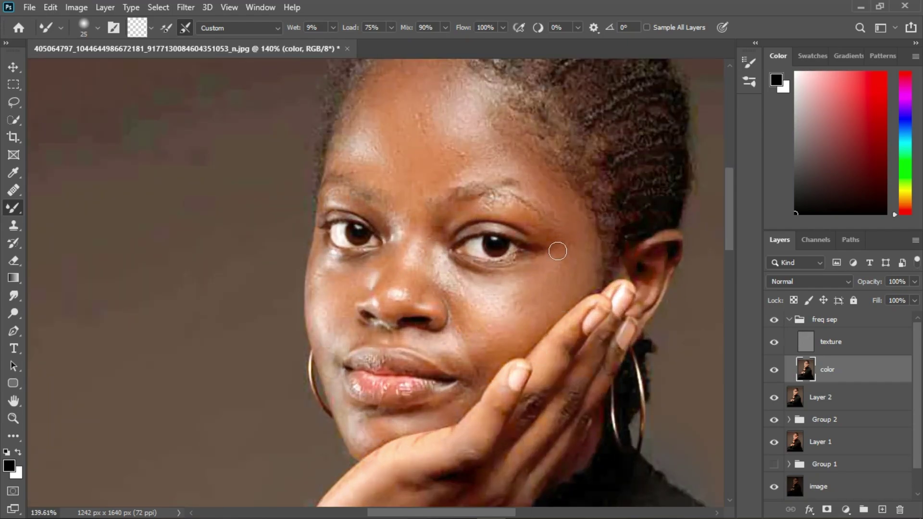
{"action": "key", "text": "bracketright"}
{"action": "key", "text": "bracketright"}
{"action": "key", "text": "bracketright"}
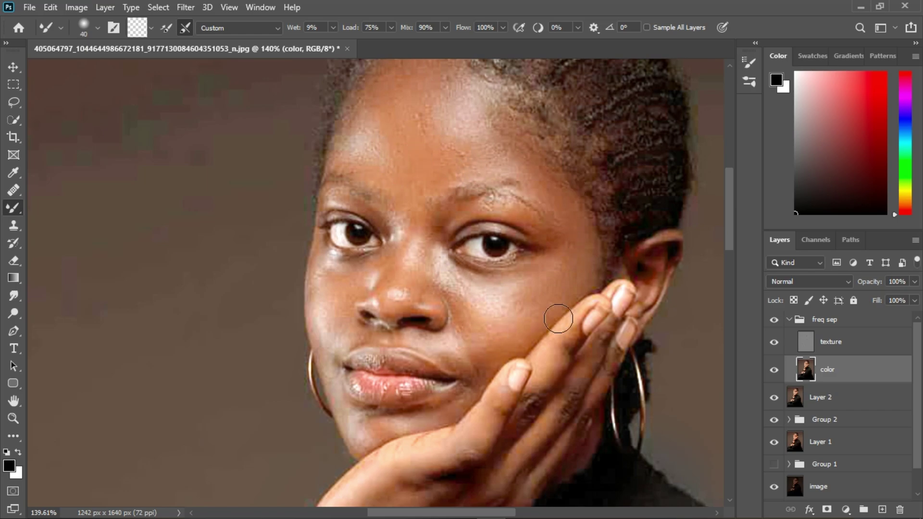
{"action": "scroll", "coordinate": [400, 274], "scroll_direction": "down", "scroll_amount": 3}
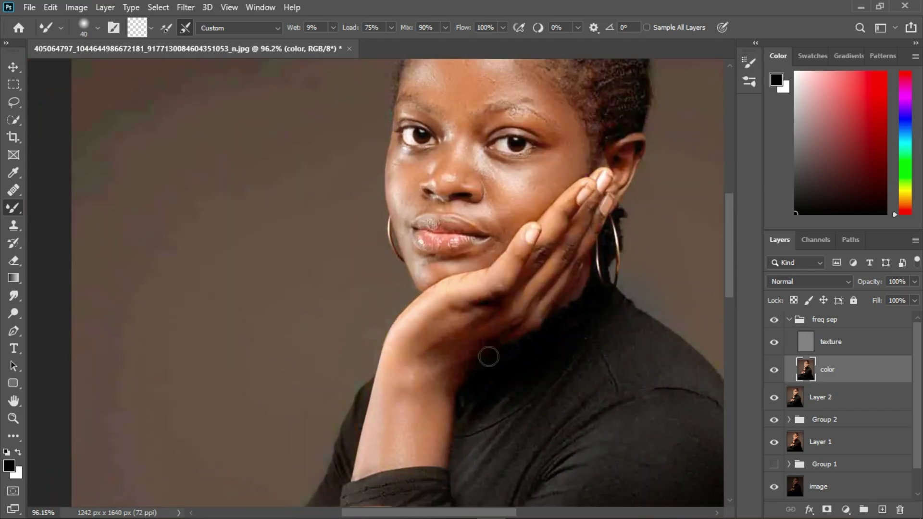
{"action": "scroll", "coordinate": [528, 267], "scroll_direction": "down", "scroll_amount": 4}
On the texture layer, clone clean skin texture sampled from the cheek over the cheek
{"action": "key", "text": "alt+bracketright"}
{"action": "key", "text": "s"}
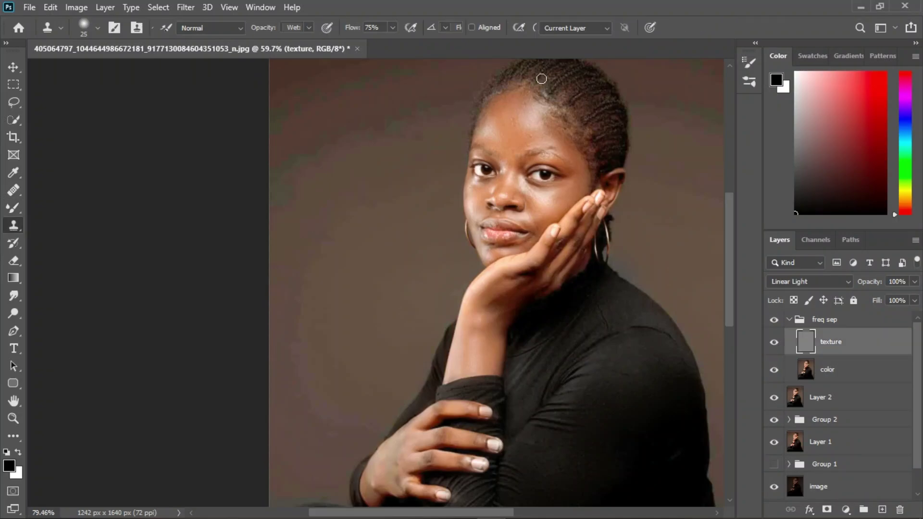
{"action": "scroll", "coordinate": [489, 158], "scroll_direction": "up", "scroll_amount": 5}
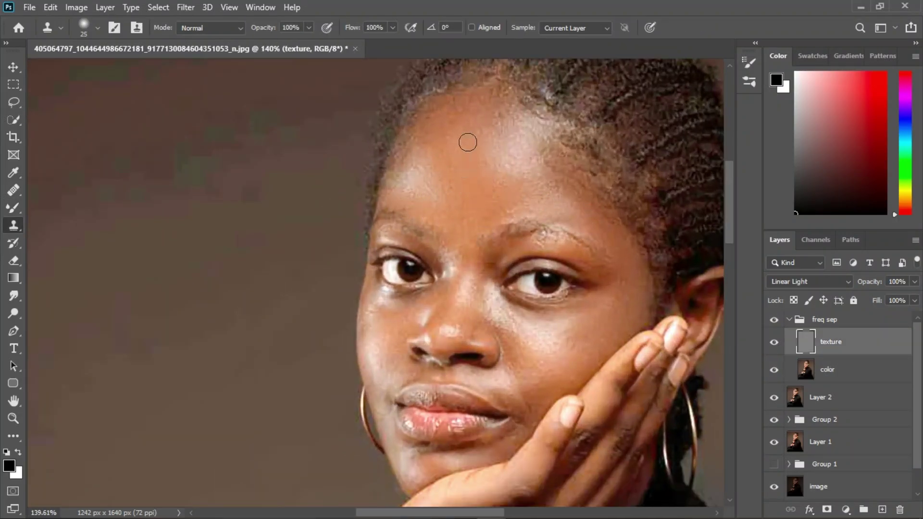
{"action": "scroll", "coordinate": [583, 179], "scroll_direction": "up", "scroll_amount": 1}
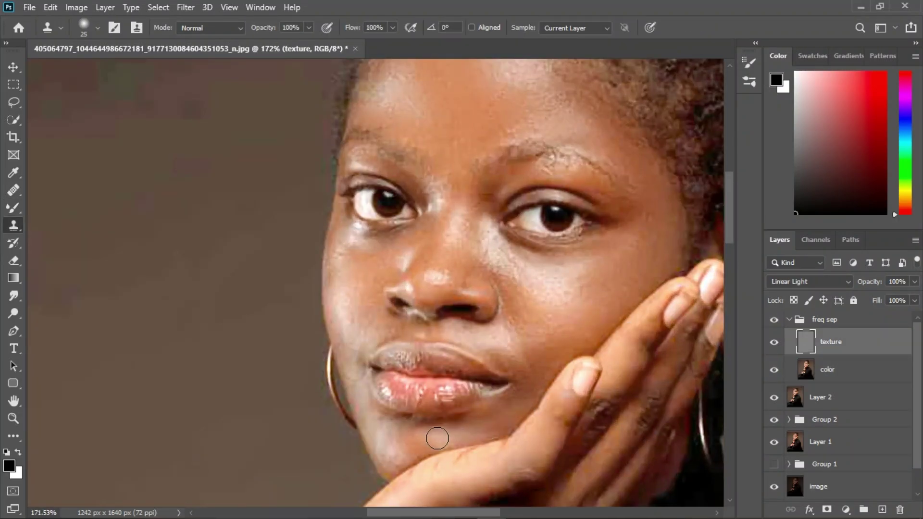
{"action": "left_click", "coordinate": [535, 281], "text": "alt"}
{"action": "left_click_drag", "start_coordinate": [522, 328], "coordinate": [595, 313]}
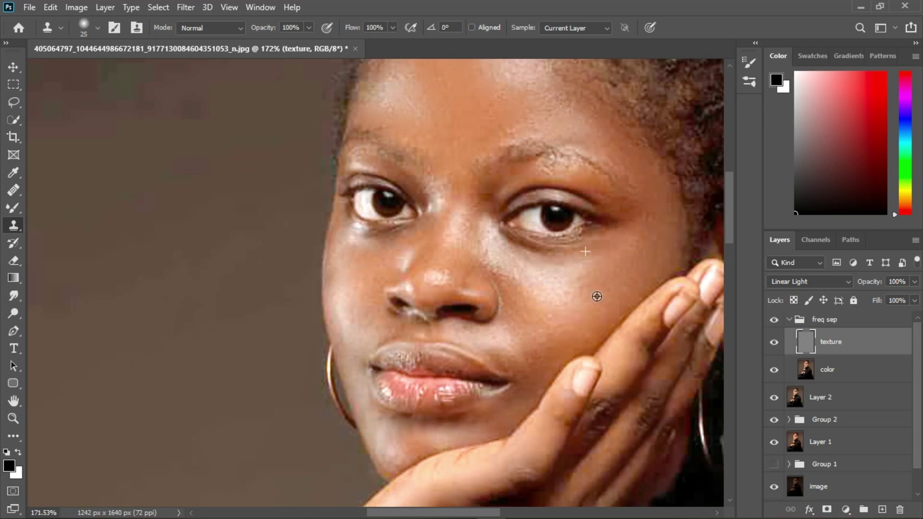
{"action": "scroll", "coordinate": [596, 314], "scroll_direction": "down", "scroll_amount": 4}
{"action": "scroll", "coordinate": [473, 412], "scroll_direction": "up", "scroll_amount": 2}
{"action": "scroll", "coordinate": [566, 161], "scroll_direction": "down", "scroll_amount": 2}
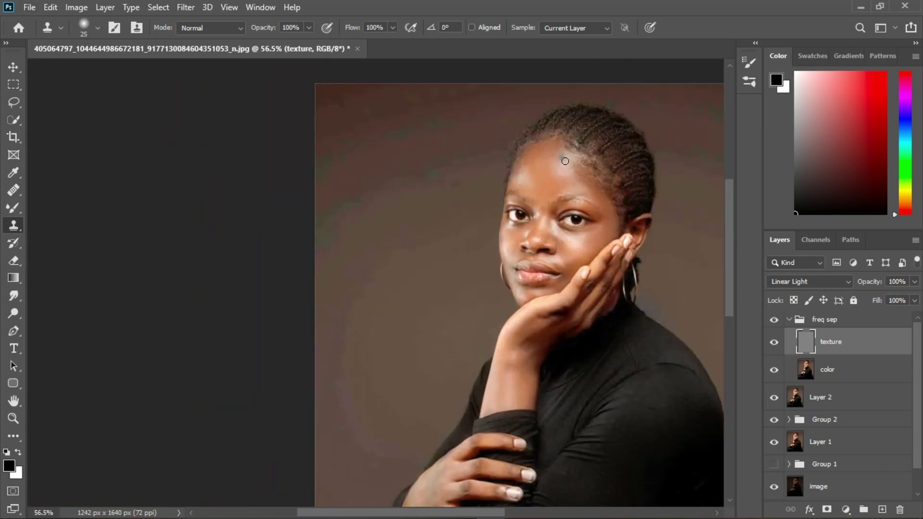
Zoom out to the whole portrait and reselect the color layer in the freq sep group
{"action": "left_click", "coordinate": [788, 319]}
{"action": "key", "text": "ctrl+0"}
{"action": "left_click", "coordinate": [788, 319]}
{"action": "left_click", "coordinate": [831, 341]}
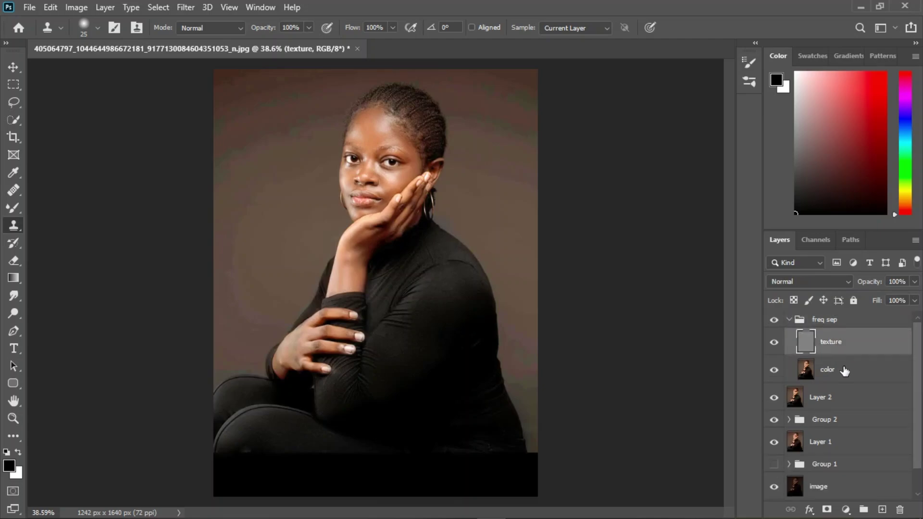
{"action": "left_click", "coordinate": [844, 371]}
{"action": "scroll", "coordinate": [242, 220], "scroll_direction": "up", "scroll_amount": 2}
Switch back to the Mixer Brush and enlarge it to 200
{"action": "key", "text": "b"}
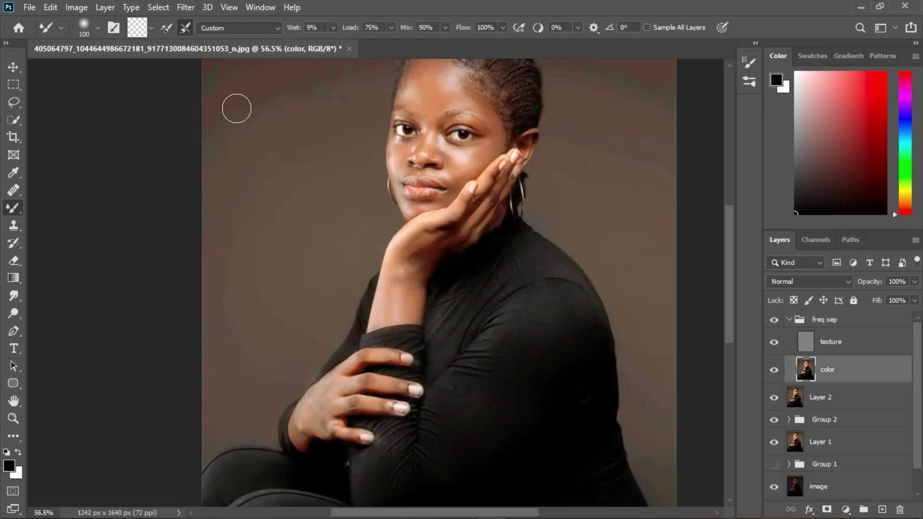
{"action": "scroll", "coordinate": [222, 193], "scroll_direction": "down", "scroll_amount": 1}
{"action": "key", "text": "bracketright"}
{"action": "key", "text": "bracketright"}
{"action": "key", "text": "bracketright"}
{"action": "key", "text": "bracketright"}
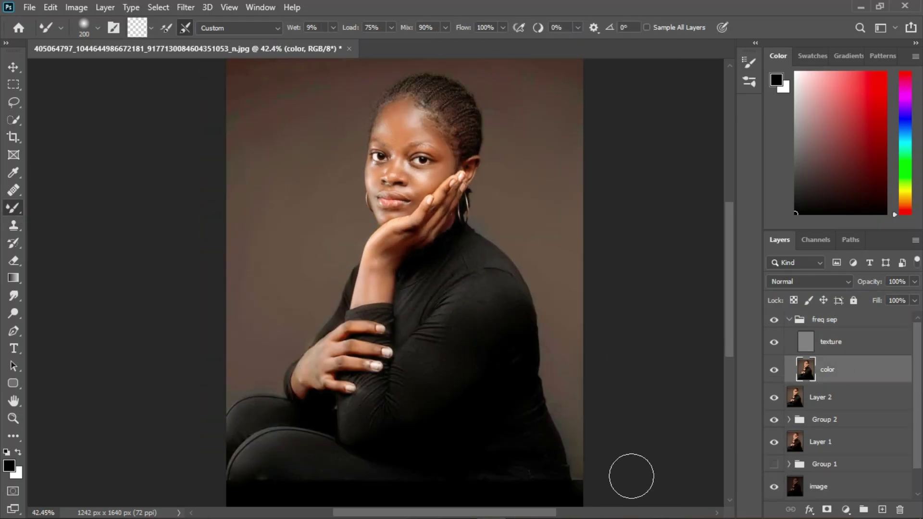
{"action": "scroll", "coordinate": [326, 265], "scroll_direction": "down", "scroll_amount": 2}
{"action": "scroll", "coordinate": [377, 288], "scroll_direction": "up", "scroll_amount": 1}
{"action": "scroll", "coordinate": [285, 256], "scroll_direction": "up", "scroll_amount": 1}
Compare the freq sep retouch on and off, then collapse the freq sep group
{"action": "left_click", "coordinate": [773, 320]}
{"action": "left_click", "coordinate": [774, 320]}
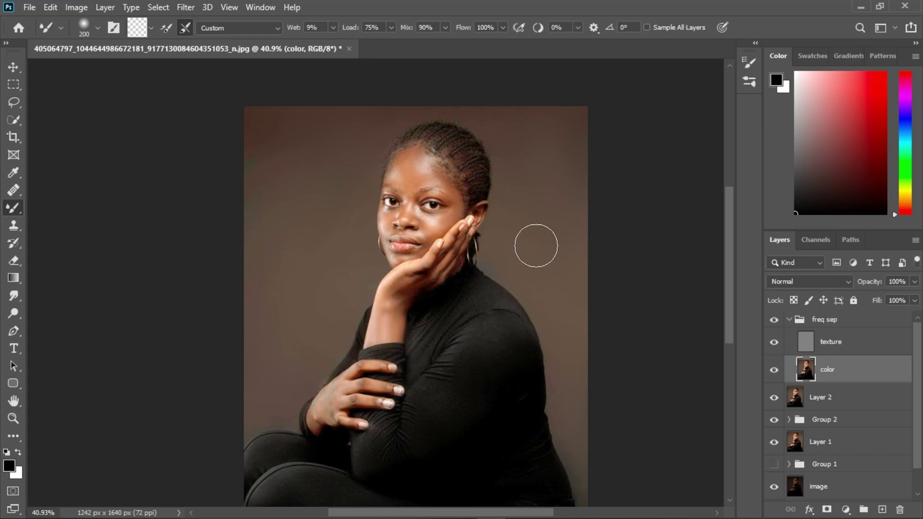
{"action": "left_click", "coordinate": [827, 321]}
{"action": "left_click", "coordinate": [788, 319]}
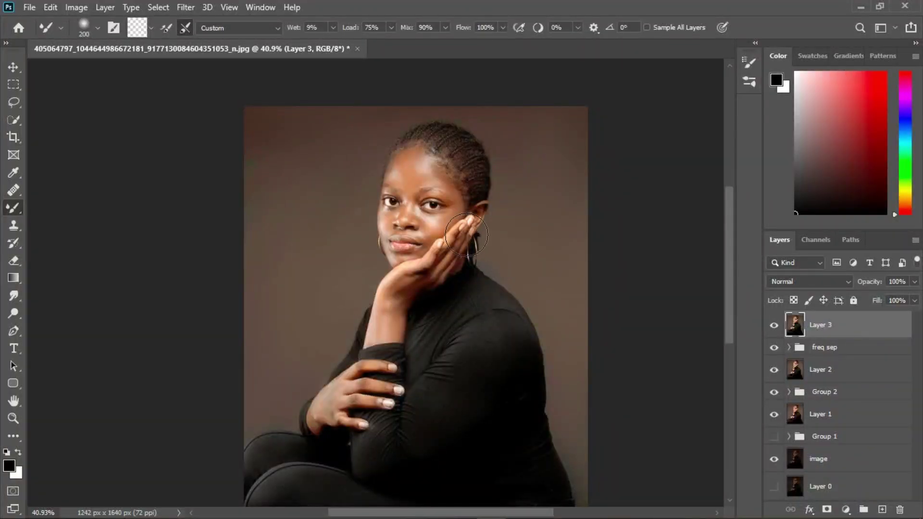
{"action": "scroll", "coordinate": [473, 258], "scroll_direction": "up", "scroll_amount": 5}
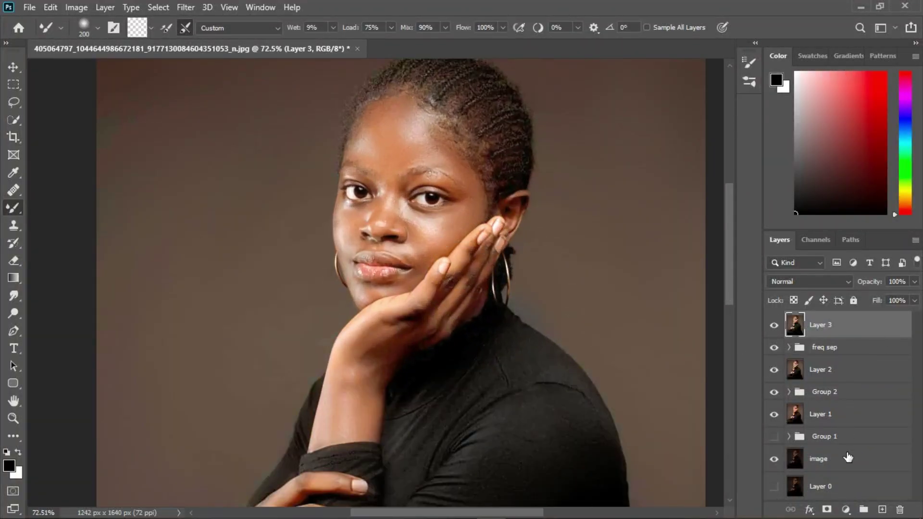
Add a Photo Filter adjustment layer set to Cooling Filter (82)
{"action": "left_click", "coordinate": [845, 510]}
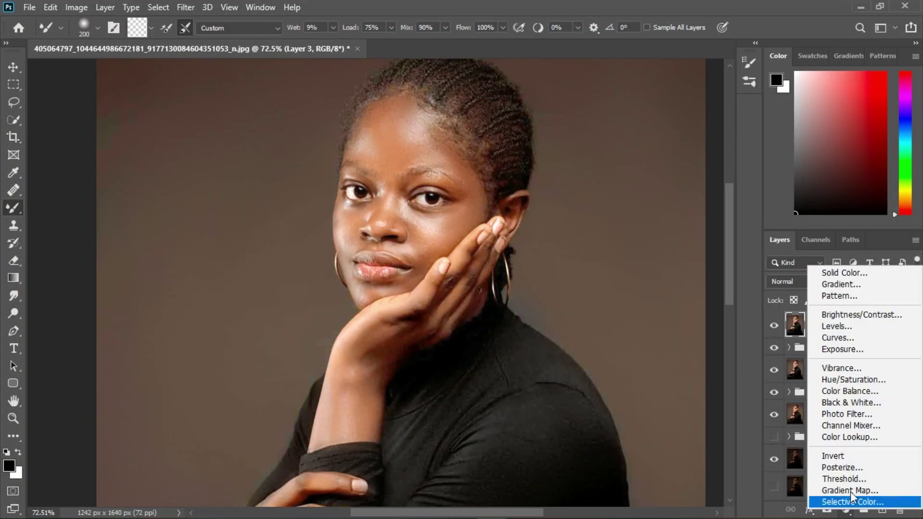
{"action": "left_click", "coordinate": [852, 411]}
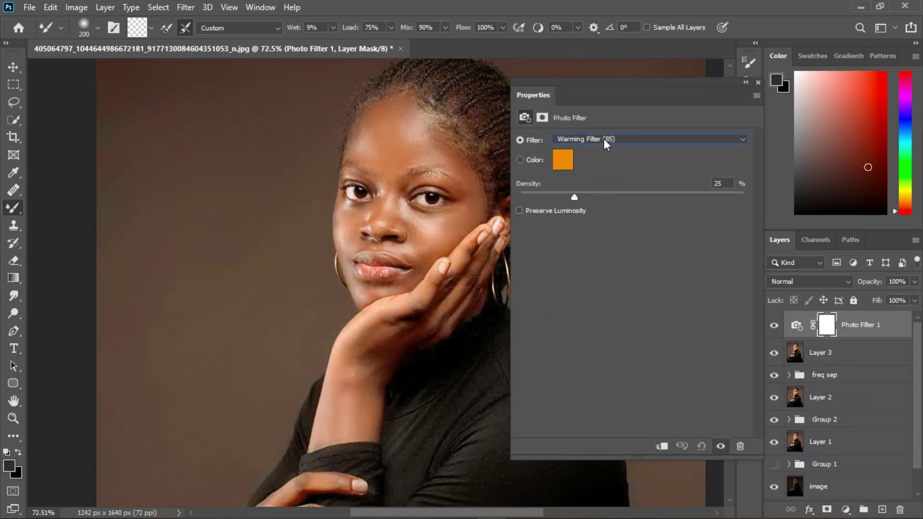
{"action": "left_click", "coordinate": [604, 139]}
{"action": "left_click", "coordinate": [613, 205]}
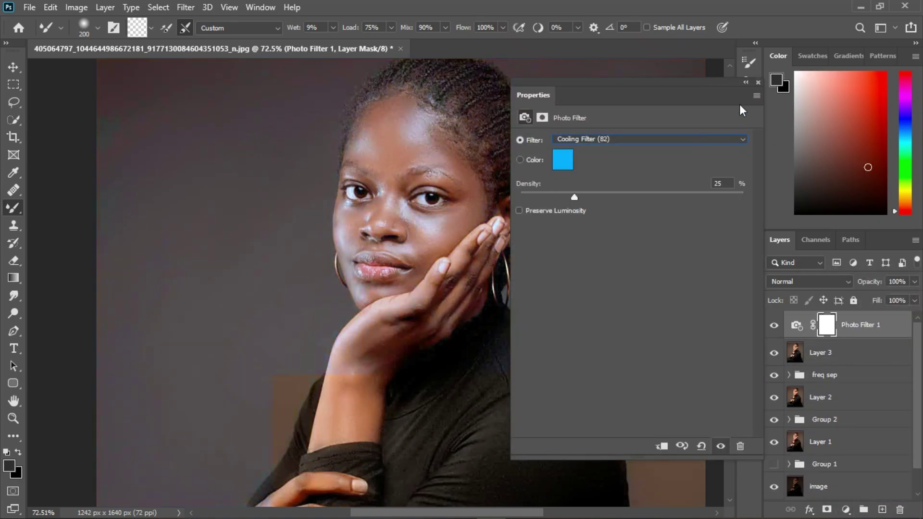
{"action": "left_click", "coordinate": [758, 83]}
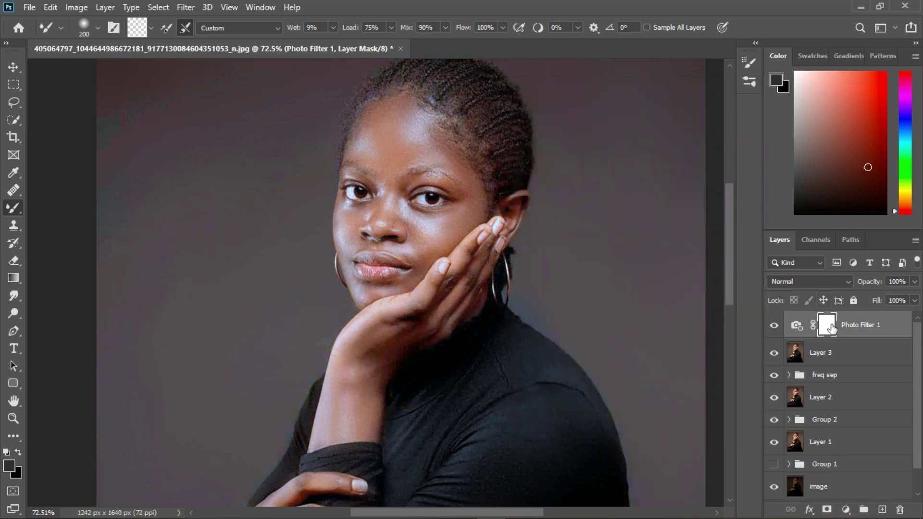
Invert the filter mask and paint it back in white over the eyes with a small brush
{"action": "key", "text": "ctrl+i"}
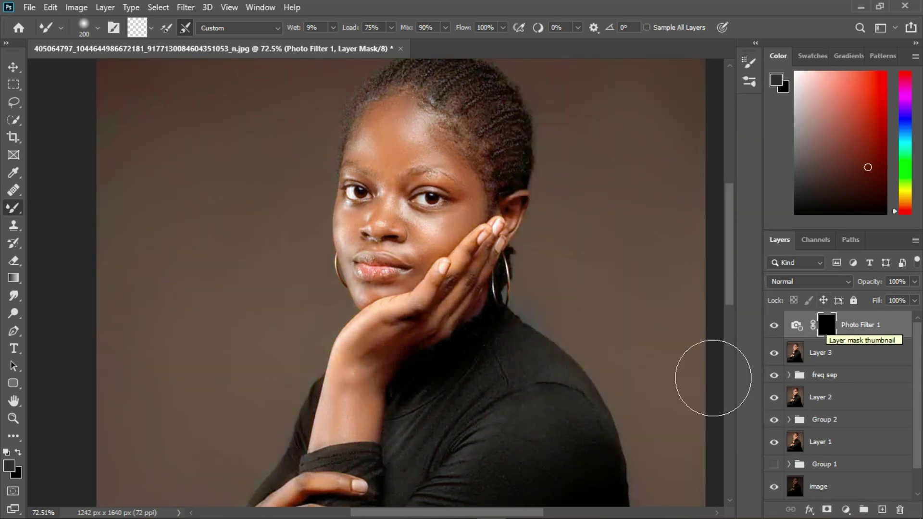
{"action": "right_click", "coordinate": [14, 207]}
{"action": "left_click", "coordinate": [72, 207]}
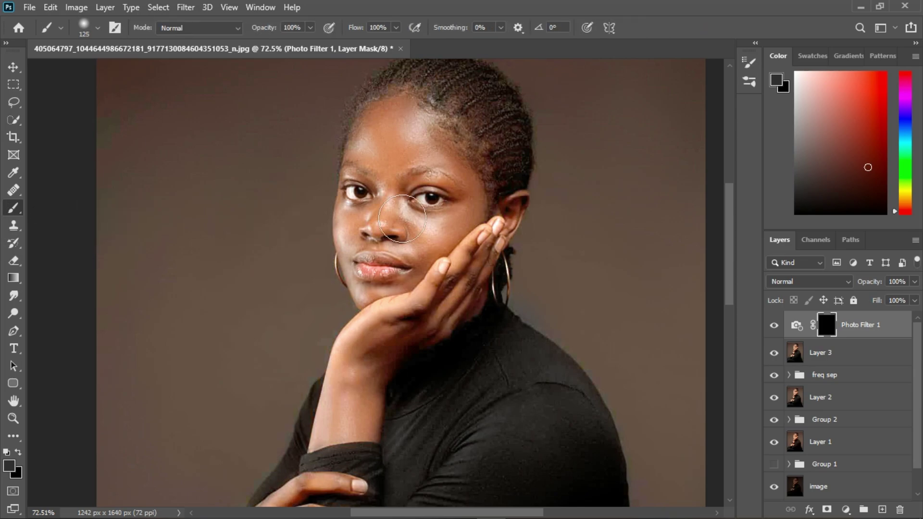
{"action": "key", "text": "bracketleft"}
{"action": "key", "text": "bracketleft"}
{"action": "key", "text": "bracketleft"}
{"action": "key", "text": "bracketleft"}
{"action": "key", "text": "bracketleft"}
{"action": "key", "text": "bracketleft"}
{"action": "left_click", "coordinate": [6, 453]}
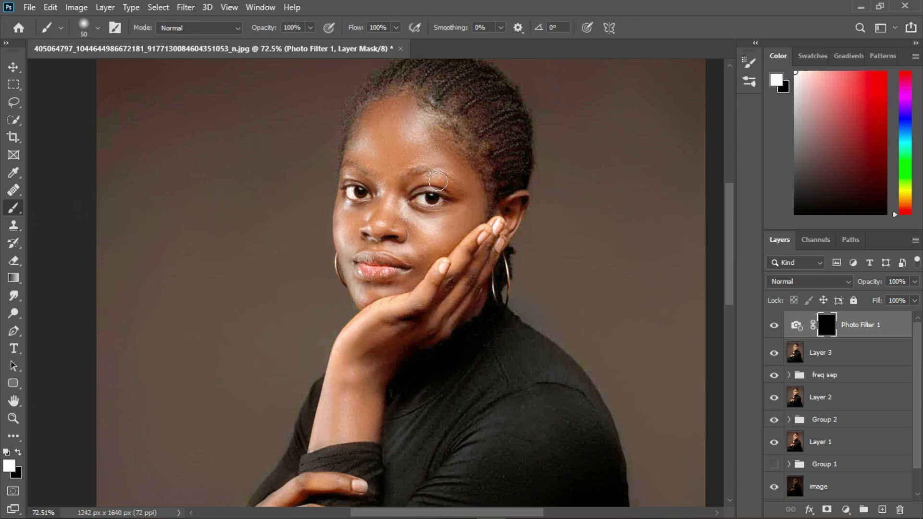
{"action": "scroll", "coordinate": [436, 181], "scroll_direction": "up", "scroll_amount": 3}
{"action": "key", "text": "bracketleft"}
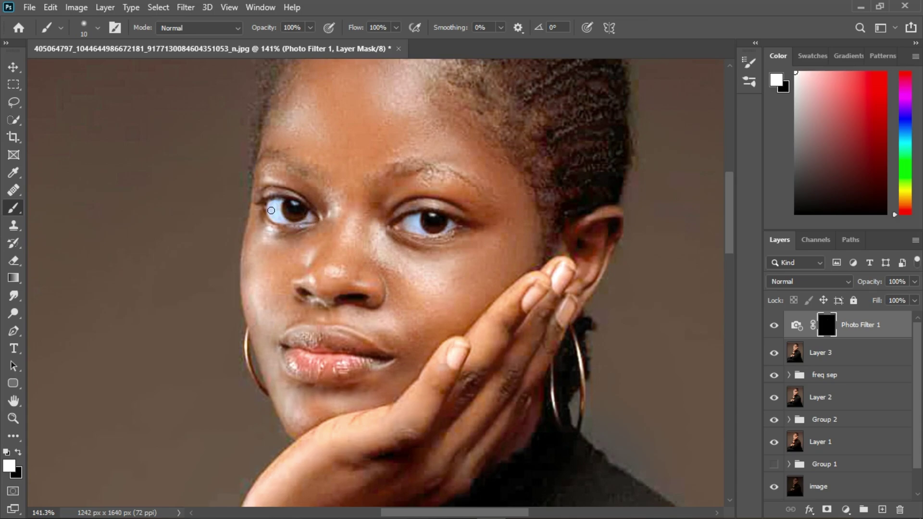
{"action": "scroll", "coordinate": [398, 216], "scroll_direction": "down", "scroll_amount": 5}
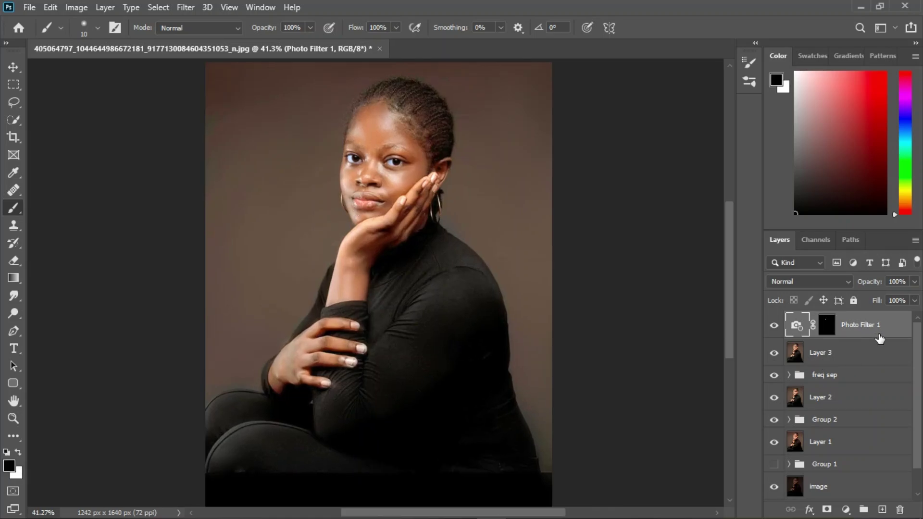
Duplicate the photo filter at 45% fill and stamp all visible layers into Layer 4
{"action": "key", "text": "ctrl+j"}
{"action": "scroll", "coordinate": [353, 140], "scroll_direction": "up", "scroll_amount": 2}
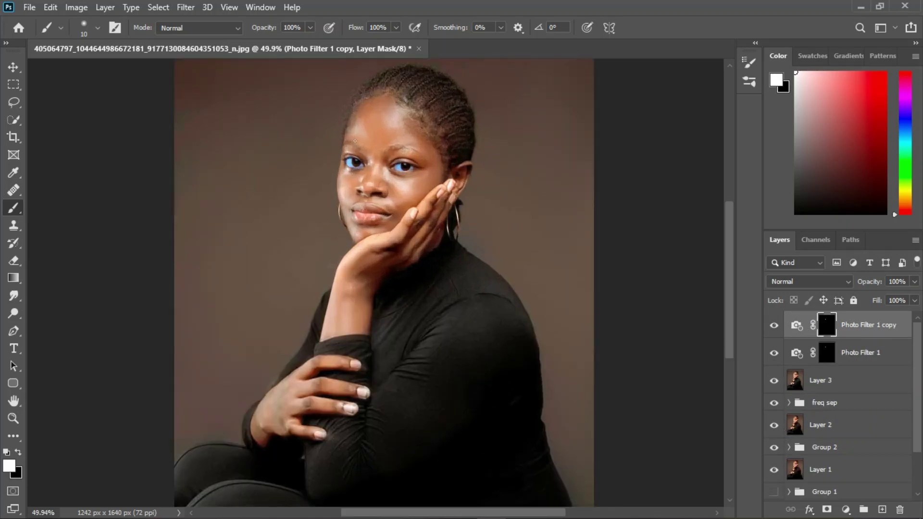
{"action": "left_click", "coordinate": [915, 282]}
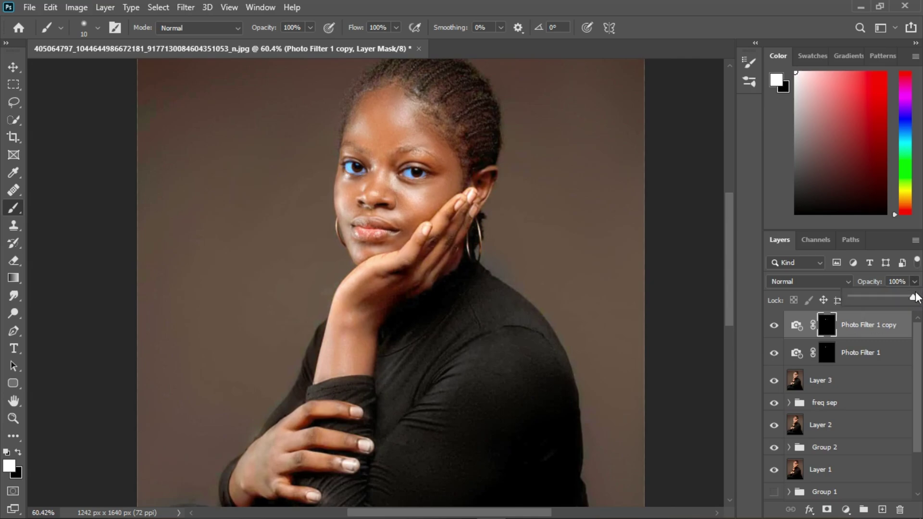
{"action": "left_click", "coordinate": [915, 296]}
{"action": "left_click", "coordinate": [915, 300]}
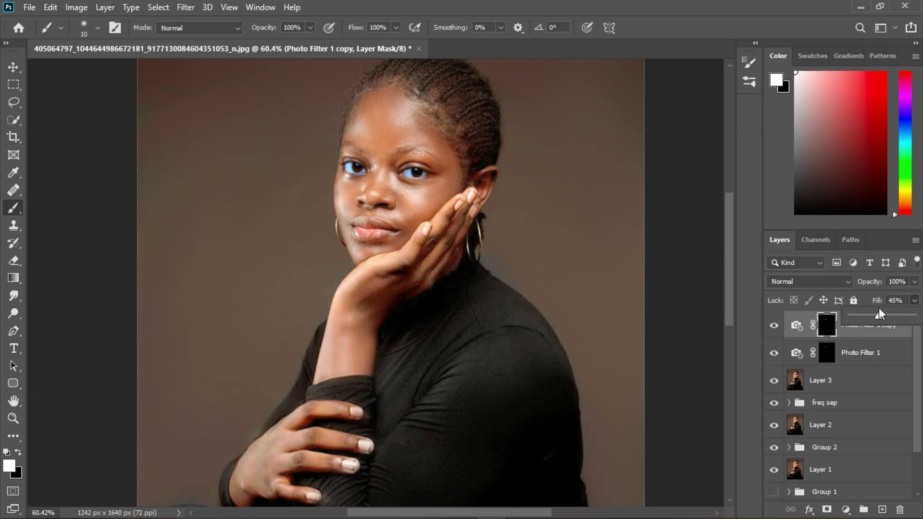
{"action": "scroll", "coordinate": [417, 246], "scroll_direction": "down", "scroll_amount": 2}
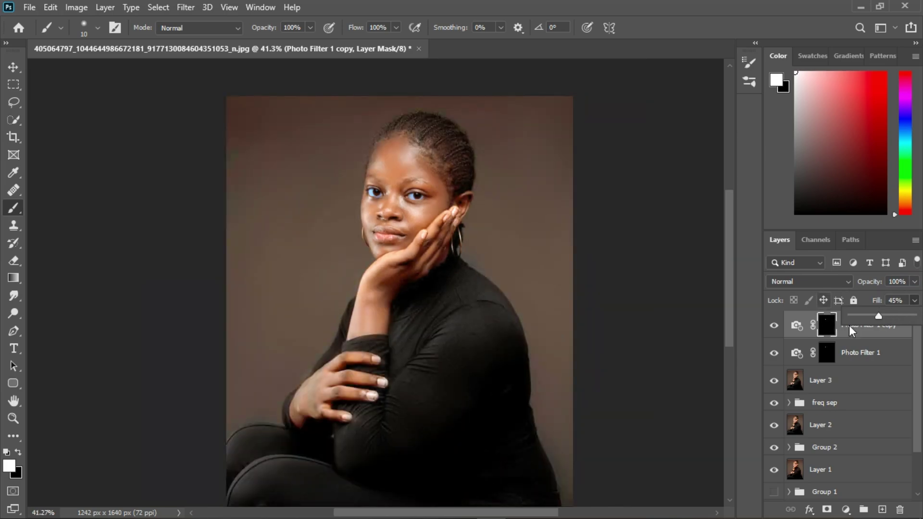
{"action": "left_click", "coordinate": [866, 332]}
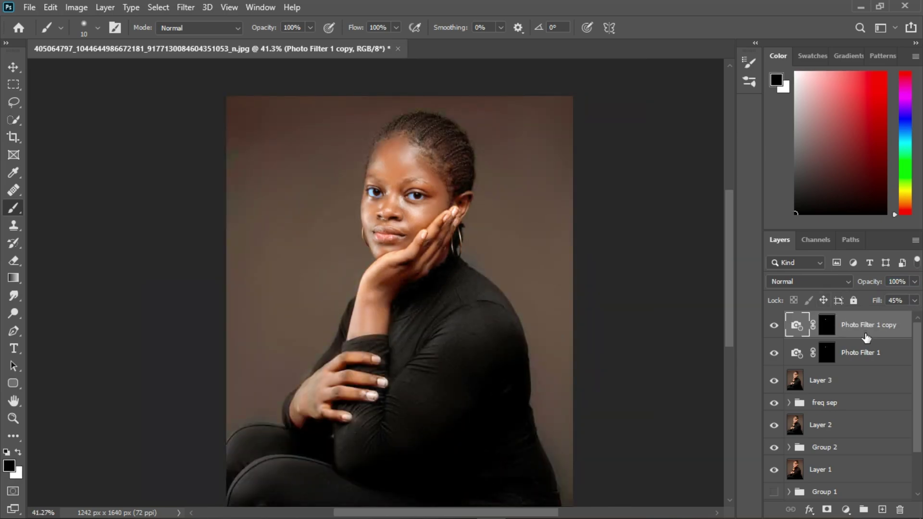
{"action": "key", "text": "ctrl+shift+alt+e"}
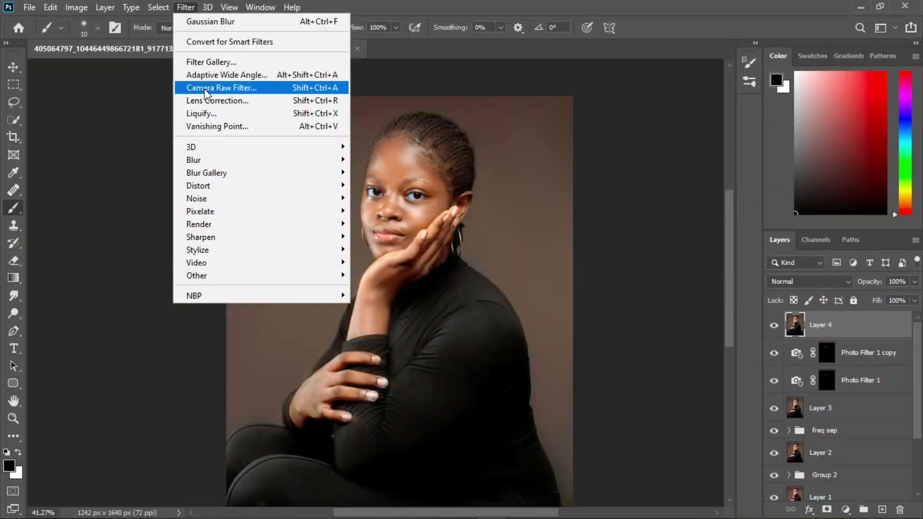
In Camera Raw, raise Highlights to +8, Whites to +4, lift shadows and blacks, and warm white balance
{"action": "left_click", "coordinate": [207, 89]}
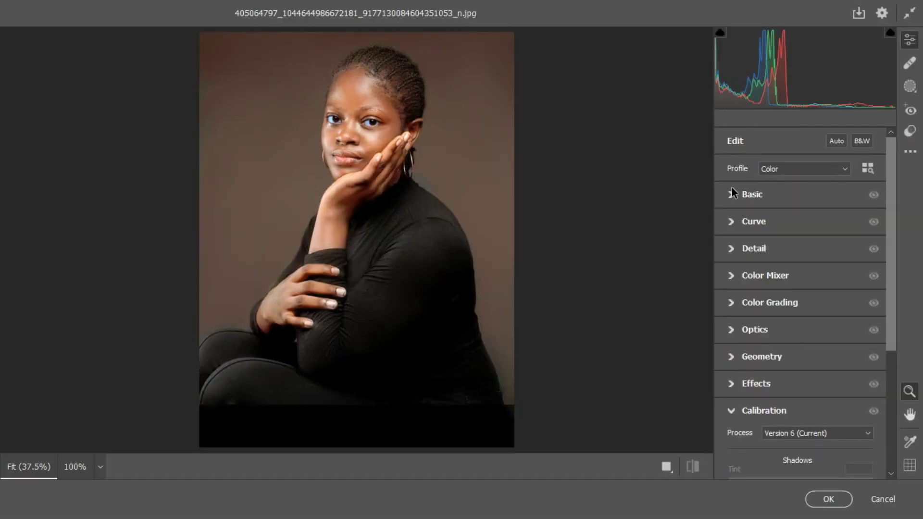
{"action": "left_click", "coordinate": [731, 194]}
{"action": "left_click_drag", "start_coordinate": [800, 288], "coordinate": [806, 287]}
{"action": "left_click_drag", "start_coordinate": [800, 329], "coordinate": [806, 349]}
{"action": "left_click_drag", "start_coordinate": [800, 307], "coordinate": [808, 307]}
{"action": "left_click_drag", "start_coordinate": [800, 193], "coordinate": [803, 193]}
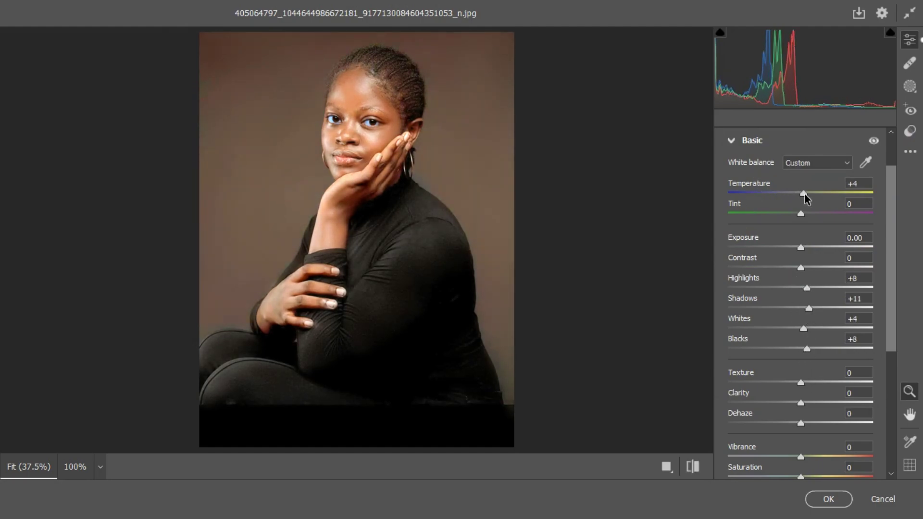
{"action": "left_click", "coordinate": [729, 140]}
Boost red, orange and yellow saturation in the Color Mixer and shift the reds' hue
{"action": "left_click", "coordinate": [736, 275]}
{"action": "left_click", "coordinate": [771, 233]}
{"action": "left_click_drag", "start_coordinate": [800, 293], "coordinate": [807, 275]}
{"action": "left_click_drag", "start_coordinate": [800, 314], "coordinate": [808, 314]}
{"action": "left_click", "coordinate": [733, 235]}
{"action": "left_click_drag", "start_coordinate": [800, 274], "coordinate": [796, 274]}
{"action": "left_click", "coordinate": [731, 192]}
Set Calibration Red Primary hue to +10 and Green Primary to +5, then apply
{"action": "left_click", "coordinate": [750, 409]}
{"action": "left_click", "coordinate": [809, 323]}
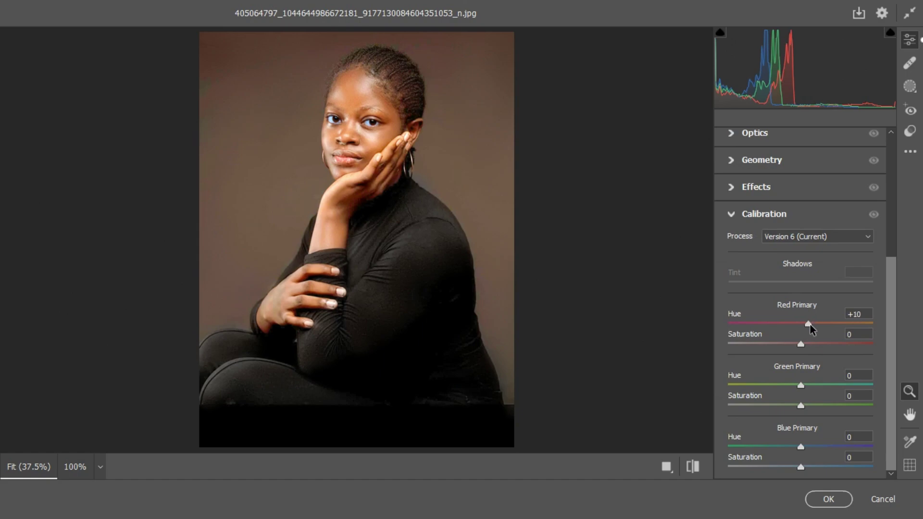
{"action": "left_click", "coordinate": [804, 385]}
{"action": "left_click", "coordinate": [829, 499]}
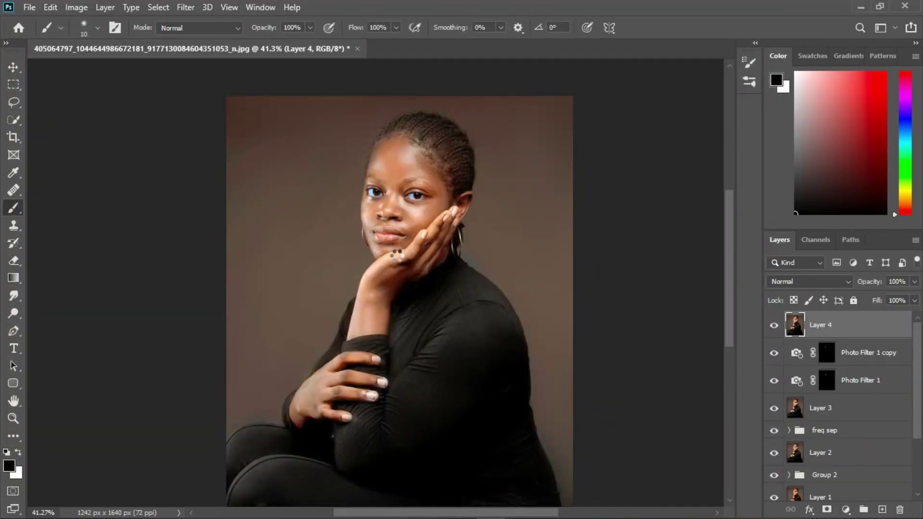
{"action": "scroll", "coordinate": [403, 192], "scroll_direction": "down", "scroll_amount": 2}
{"action": "scroll", "coordinate": [404, 192], "scroll_direction": "down", "scroll_amount": 1}
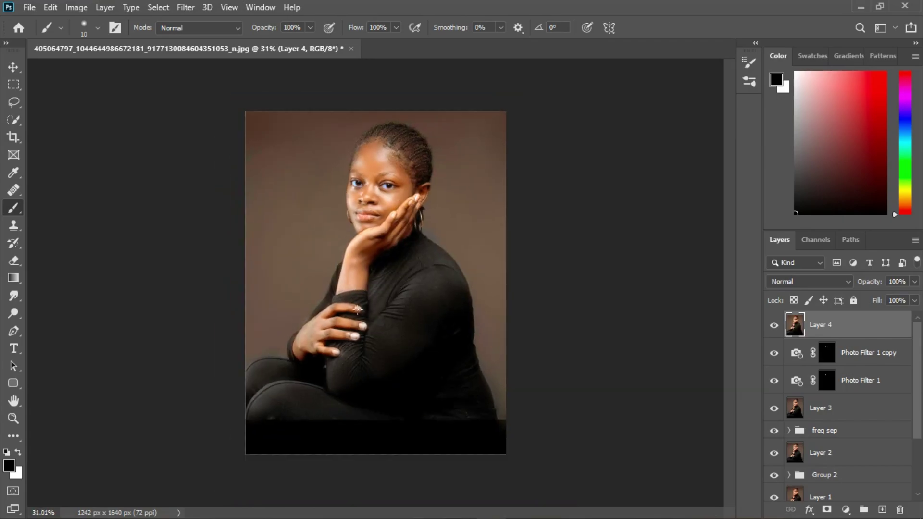
{"action": "scroll", "coordinate": [365, 231], "scroll_direction": "up", "scroll_amount": 5}
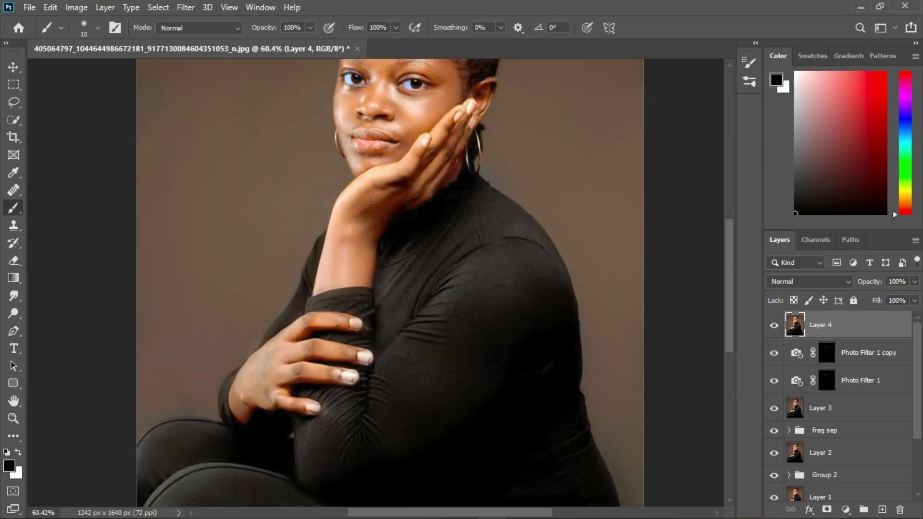
{"action": "scroll", "coordinate": [367, 200], "scroll_direction": "down", "scroll_amount": 2}
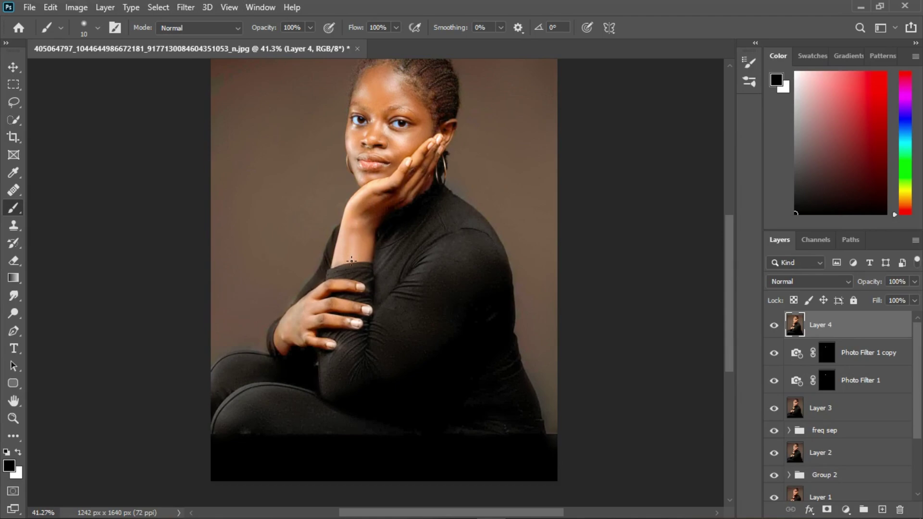
Add a Hue/Saturation layer and make a Color Range selection of the arm's skin tone
{"action": "left_click", "coordinate": [845, 510]}
{"action": "left_click", "coordinate": [855, 379]}
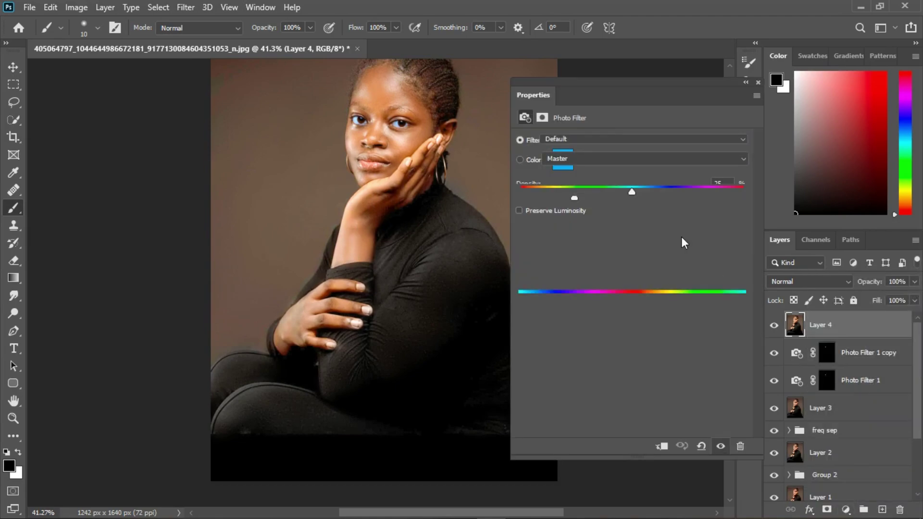
{"action": "left_click", "coordinate": [758, 83]}
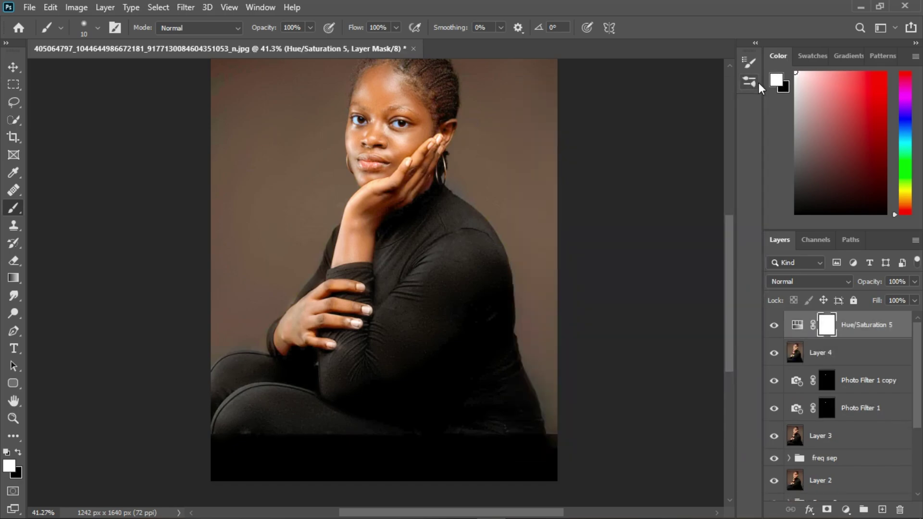
{"action": "left_click", "coordinate": [158, 7]}
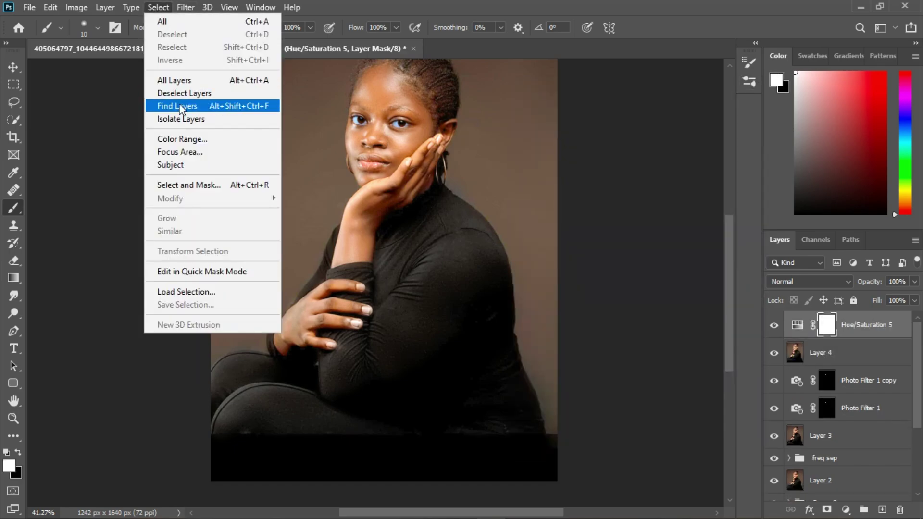
{"action": "left_click", "coordinate": [182, 139]}
{"action": "left_click", "coordinate": [343, 258]}
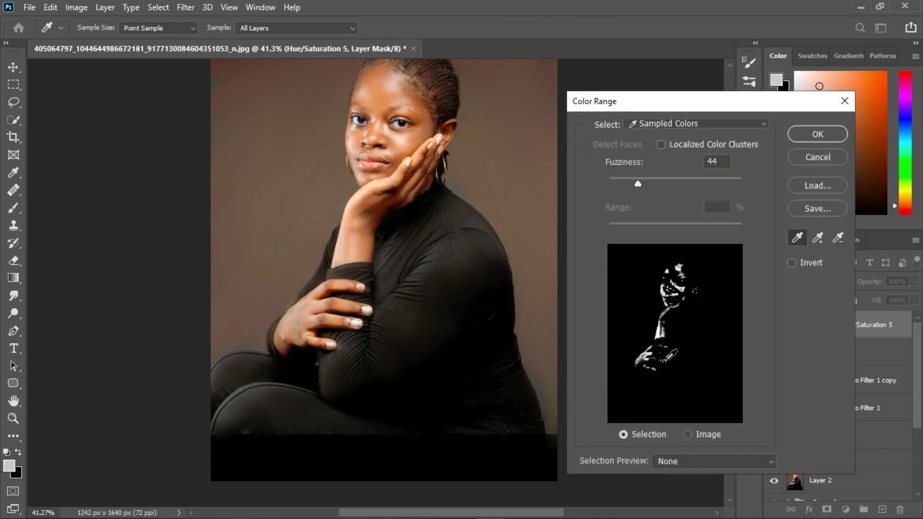
{"action": "left_click", "coordinate": [813, 136]}
Raise the Hue/Saturation 5 saturation to +22
{"action": "key", "text": "b"}
{"action": "double_click", "coordinate": [805, 327]}
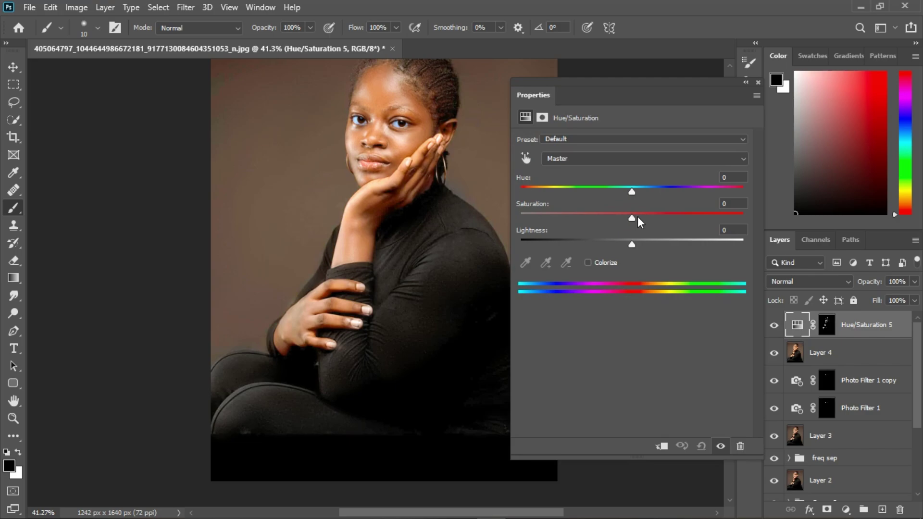
{"action": "left_click_drag", "start_coordinate": [632, 217], "coordinate": [676, 219]}
{"action": "left_click", "coordinate": [758, 83]}
{"action": "scroll", "coordinate": [340, 176], "scroll_direction": "down", "scroll_amount": 3}
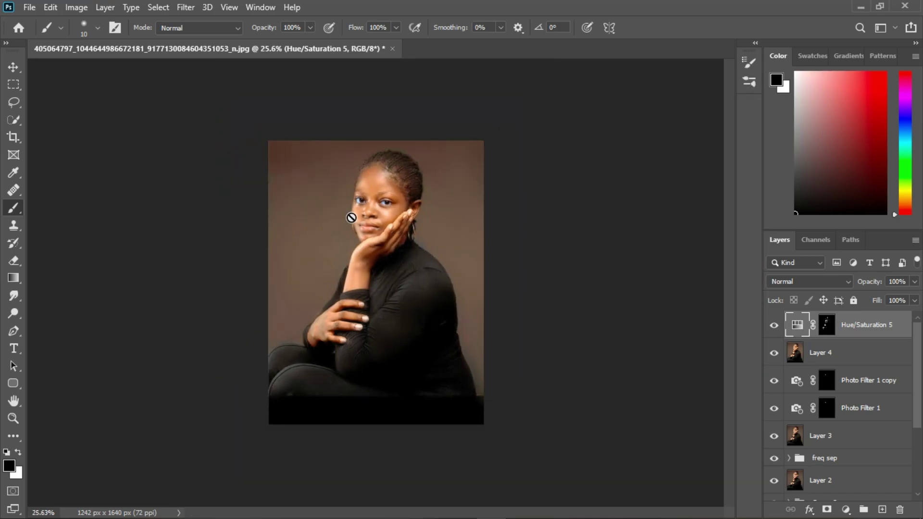
{"action": "scroll", "coordinate": [352, 217], "scroll_direction": "up", "scroll_amount": 3}
{"action": "scroll", "coordinate": [352, 217], "scroll_direction": "up", "scroll_amount": 2}
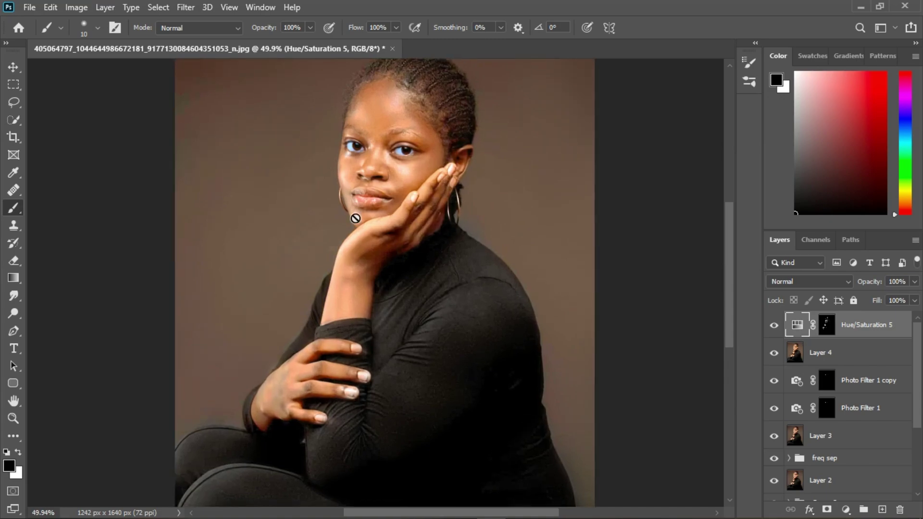
Compare the adjustment on and off, then merge Hue/Saturation 5 down into Layer 4
{"action": "left_click", "coordinate": [777, 326]}
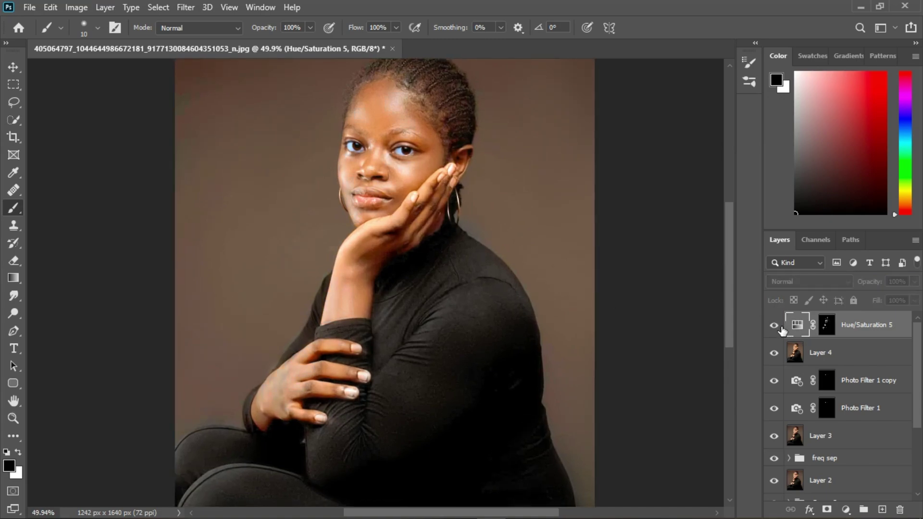
{"action": "left_click", "coordinate": [873, 356]}
{"action": "right_click", "coordinate": [872, 353]}
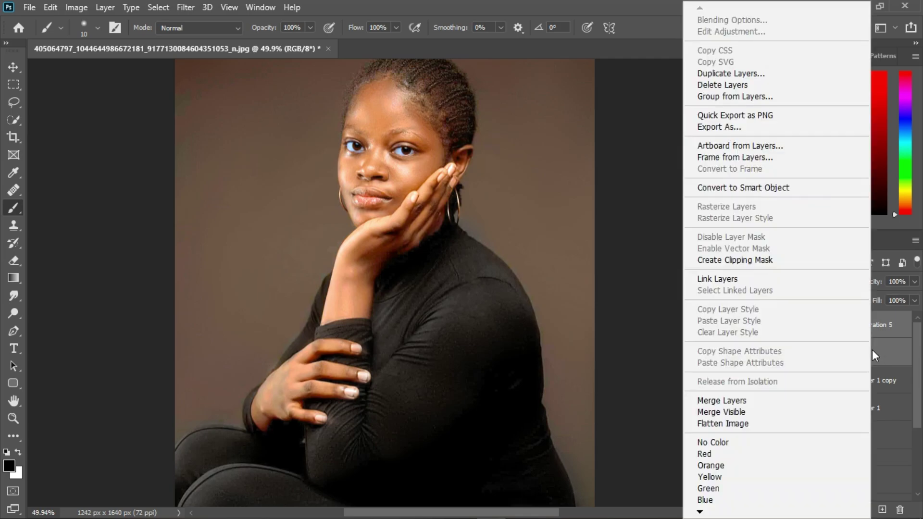
{"action": "left_click", "coordinate": [735, 400]}
{"action": "scroll", "coordinate": [381, 200], "scroll_direction": "down", "scroll_amount": 2}
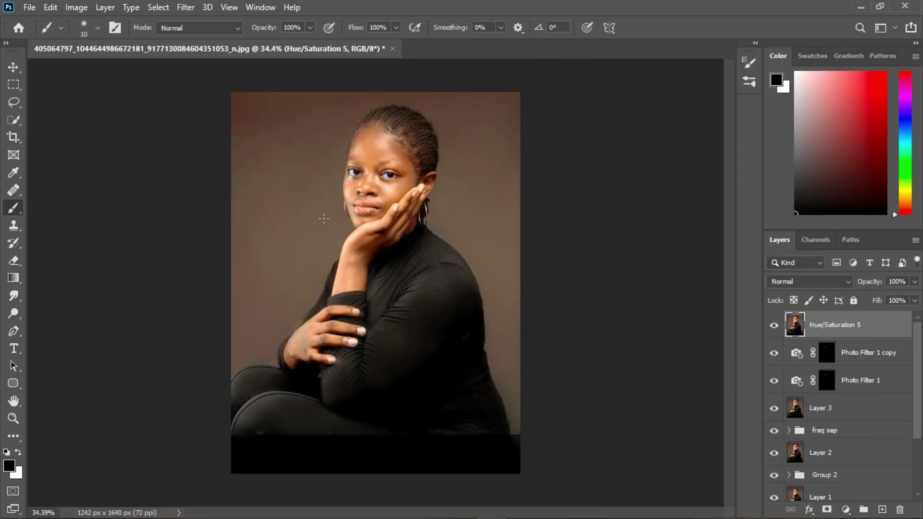
{"action": "scroll", "coordinate": [324, 219], "scroll_direction": "up", "scroll_amount": 3}
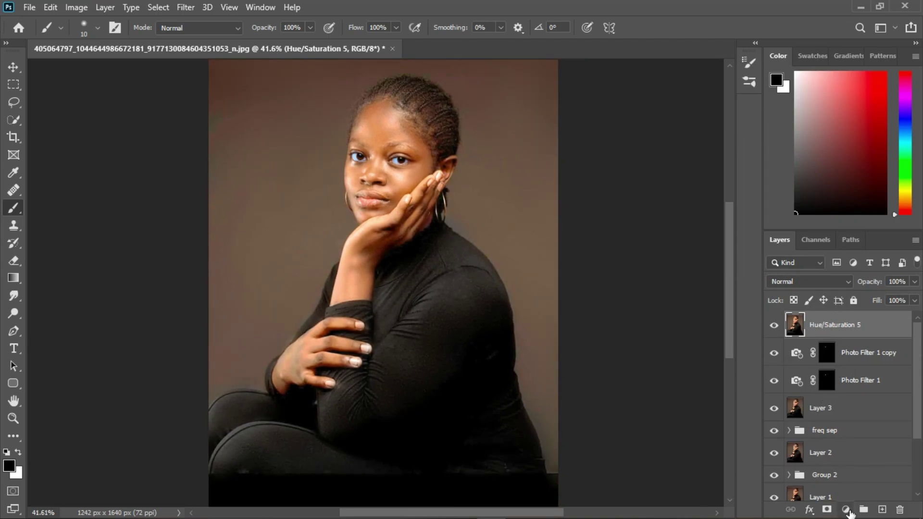
Paint fine black hair strokes along the eyebrows on a new empty layer
{"action": "scroll", "coordinate": [400, 148], "scroll_direction": "up", "scroll_amount": 15}
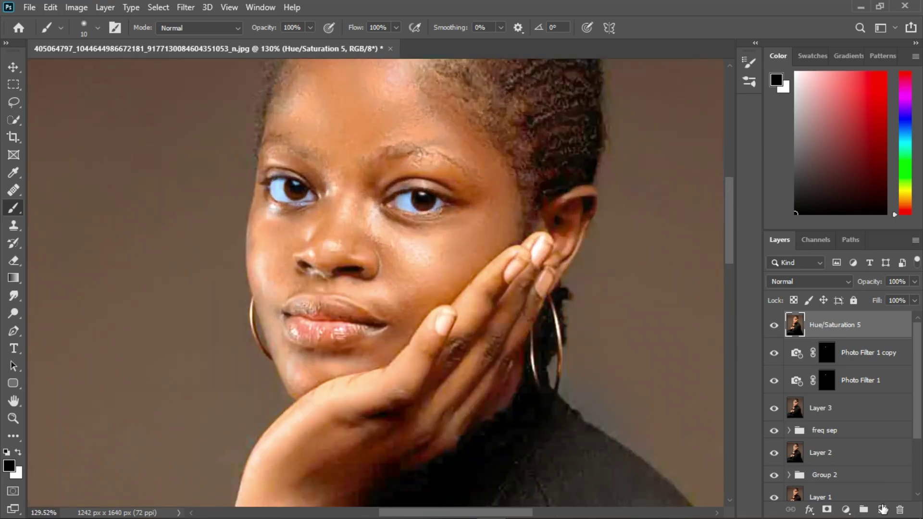
{"action": "key", "text": "ctrl+shift+alt+n"}
{"action": "key", "text": "bracketleft"}
{"action": "key", "text": "bracketleft"}
{"action": "key", "text": "bracketleft"}
{"action": "key", "text": "bracketleft"}
{"action": "key", "text": "bracketleft"}
{"action": "key", "text": "bracketleft"}
{"action": "key", "text": "bracketleft"}
{"action": "key", "text": "bracketleft"}
{"action": "key", "text": "bracketleft"}
{"action": "scroll", "coordinate": [407, 217], "scroll_direction": "up", "scroll_amount": 5}
{"action": "left_click_drag", "start_coordinate": [349, 194], "coordinate": [406, 161]}
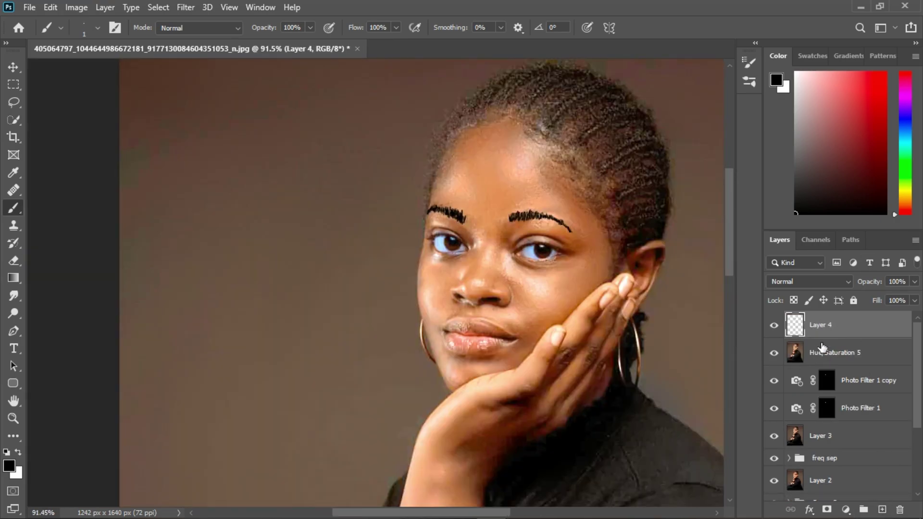
{"action": "scroll", "coordinate": [497, 221], "scroll_direction": "up", "scroll_amount": 4}
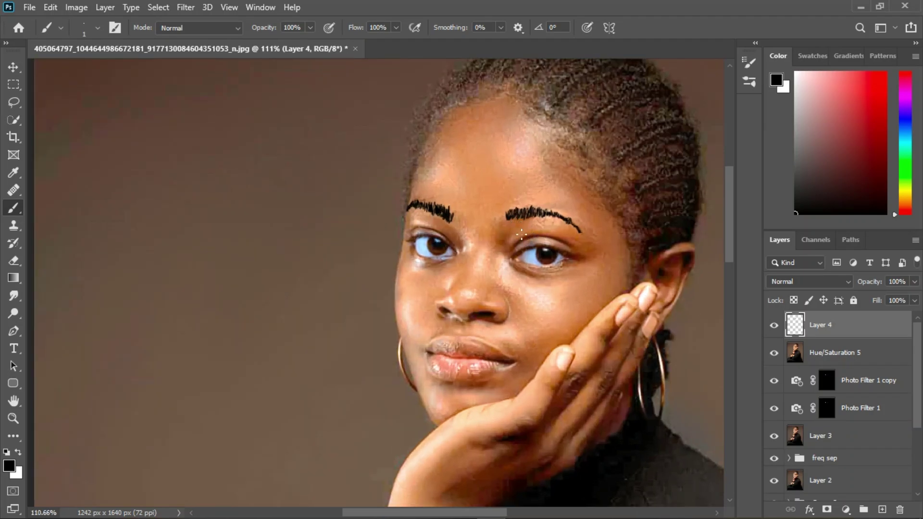
Erase stray eyebrow strokes and blend the eyebrow layer at 54% opacity
{"action": "right_click", "coordinate": [14, 207]}
{"action": "left_click", "coordinate": [13, 261]}
{"action": "scroll", "coordinate": [435, 187], "scroll_direction": "up", "scroll_amount": 4}
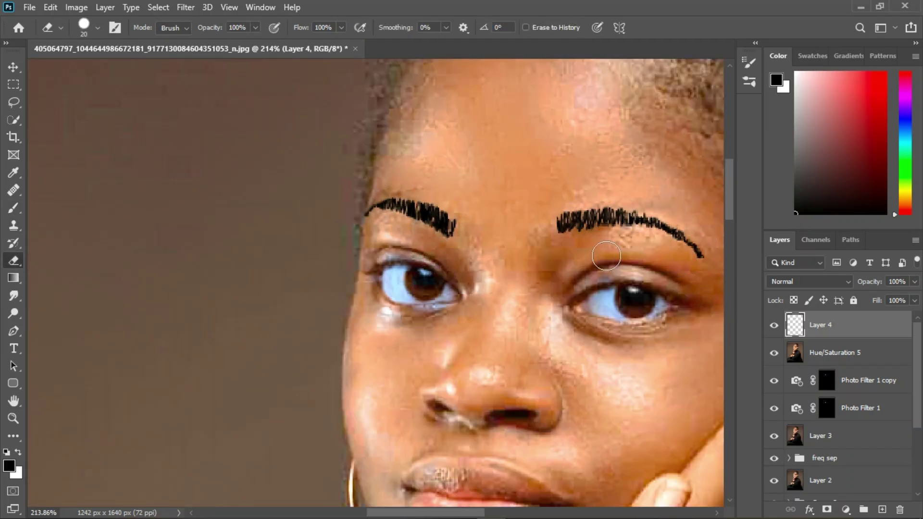
{"action": "scroll", "coordinate": [505, 240], "scroll_direction": "down", "scroll_amount": 8}
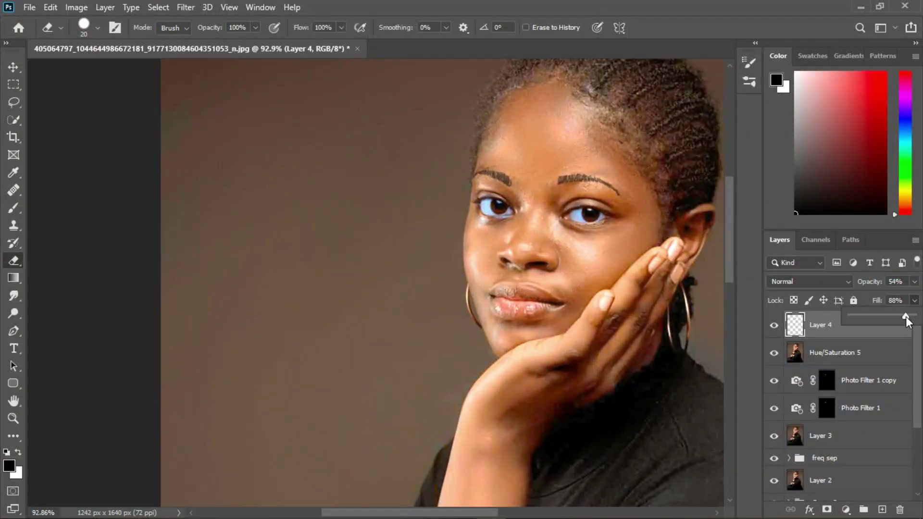
{"action": "scroll", "coordinate": [465, 240], "scroll_direction": "down", "scroll_amount": 3}
{"action": "left_click", "coordinate": [465, 240]}
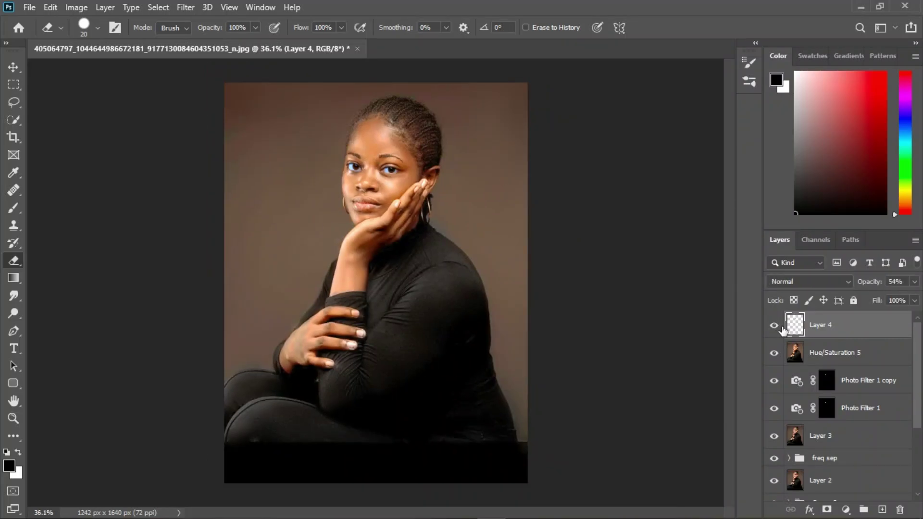
{"action": "scroll", "coordinate": [388, 182], "scroll_direction": "up", "scroll_amount": 1}
Add Color Balance 1: midtones toward red/magenta, highlights toward yellow/green, shadows −5, +2, +3
{"action": "left_click", "coordinate": [845, 509]}
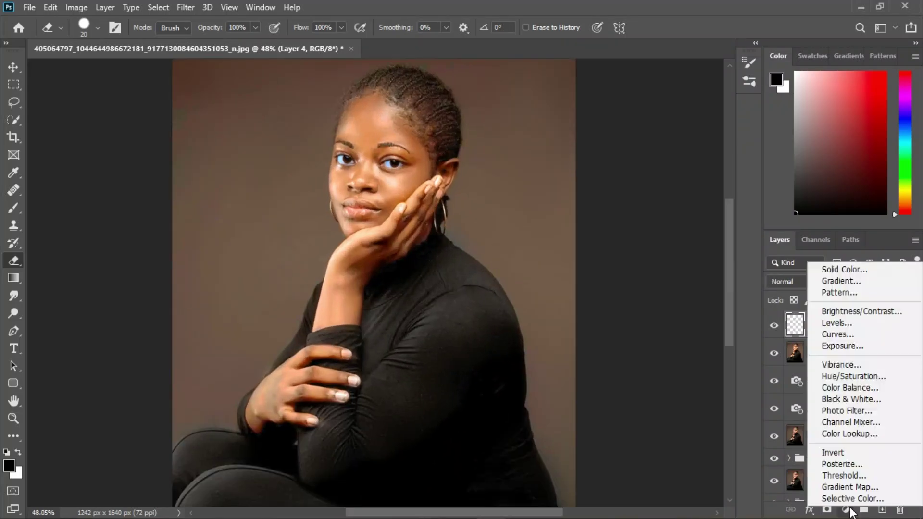
{"action": "left_click", "coordinate": [849, 388]}
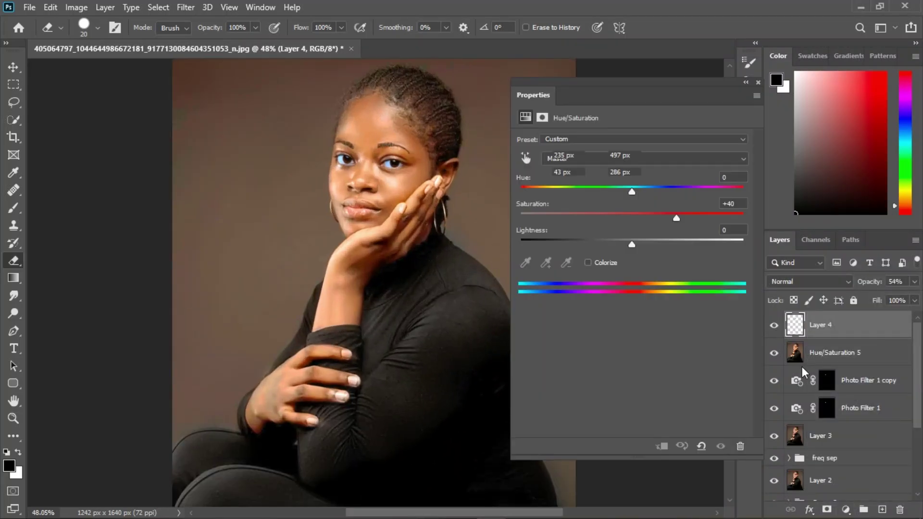
{"action": "left_click_drag", "start_coordinate": [619, 170], "coordinate": [608, 213]}
{"action": "key", "text": "Down"}
{"action": "mouse_move", "coordinate": [611, 192]}
{"action": "left_mouse_down"}
{"action": "mouse_move", "coordinate": [617, 214]}
{"action": "mouse_move", "coordinate": [617, 193]}
{"action": "left_mouse_up"}
{"action": "left_click", "coordinate": [605, 141]}
{"action": "left_click", "coordinate": [603, 153]}
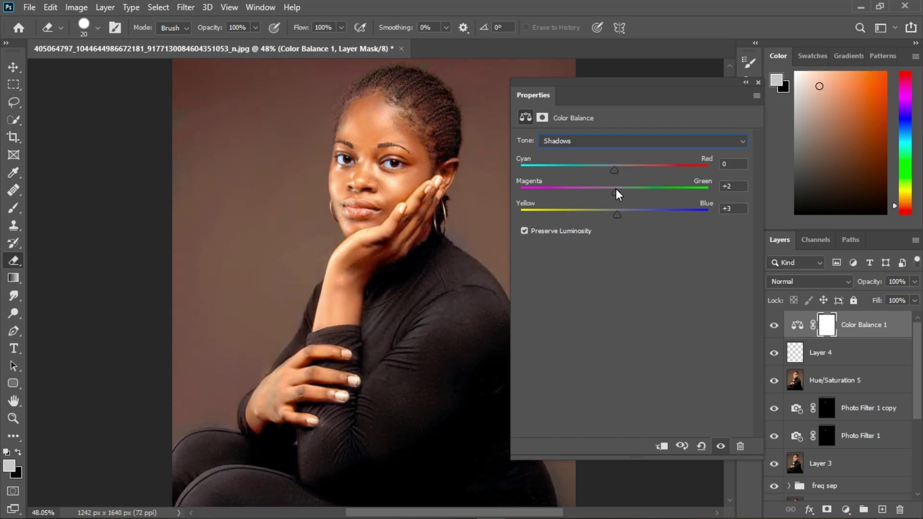
{"action": "left_click", "coordinate": [755, 83]}
Compare Color Balance 1 on and off, then stamp all visible layers into Layer 5
{"action": "scroll", "coordinate": [298, 236], "scroll_direction": "down", "scroll_amount": 2}
{"action": "scroll", "coordinate": [297, 236], "scroll_direction": "up", "scroll_amount": 2}
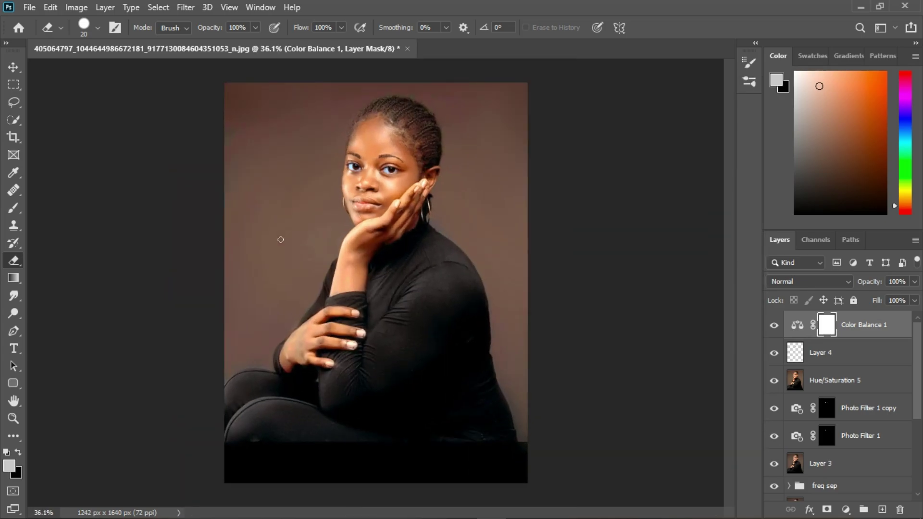
{"action": "left_click", "coordinate": [774, 326]}
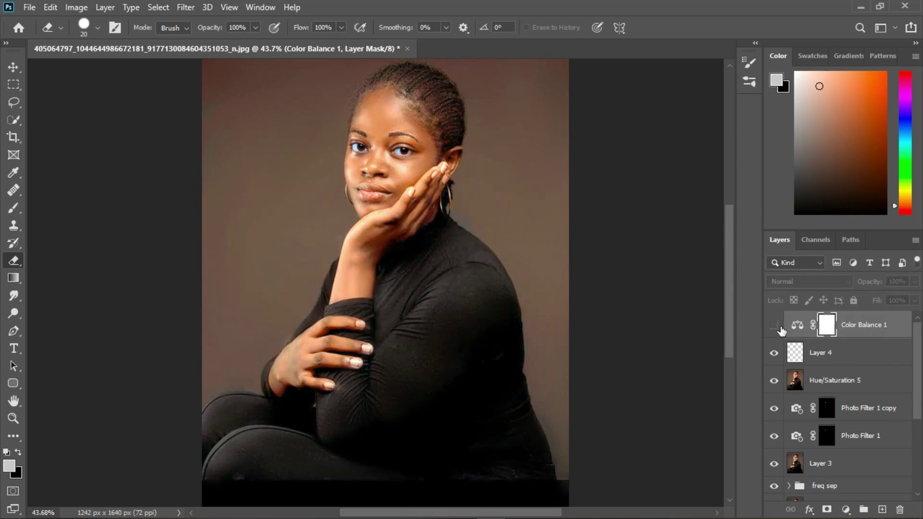
{"action": "left_click", "coordinate": [779, 328]}
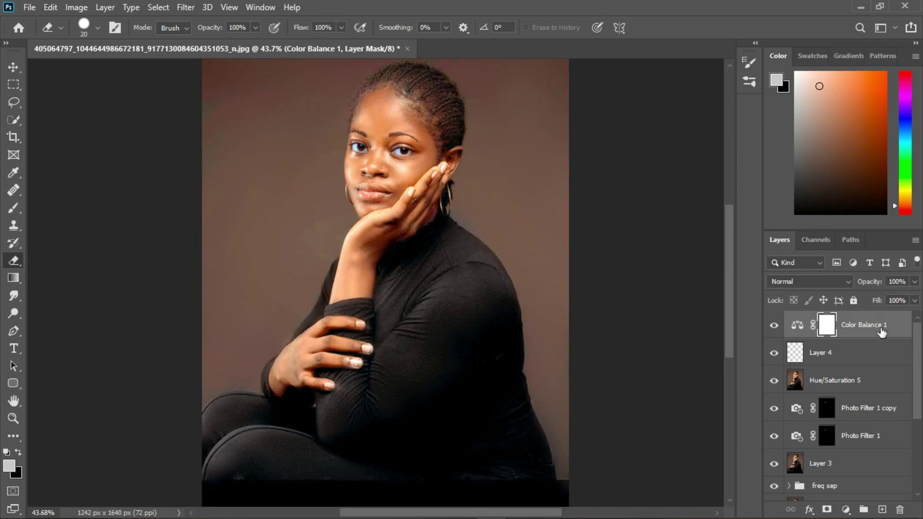
{"action": "key", "text": "ctrl+shift+alt+e"}
{"action": "scroll", "coordinate": [385, 222], "scroll_direction": "down", "scroll_amount": 2}
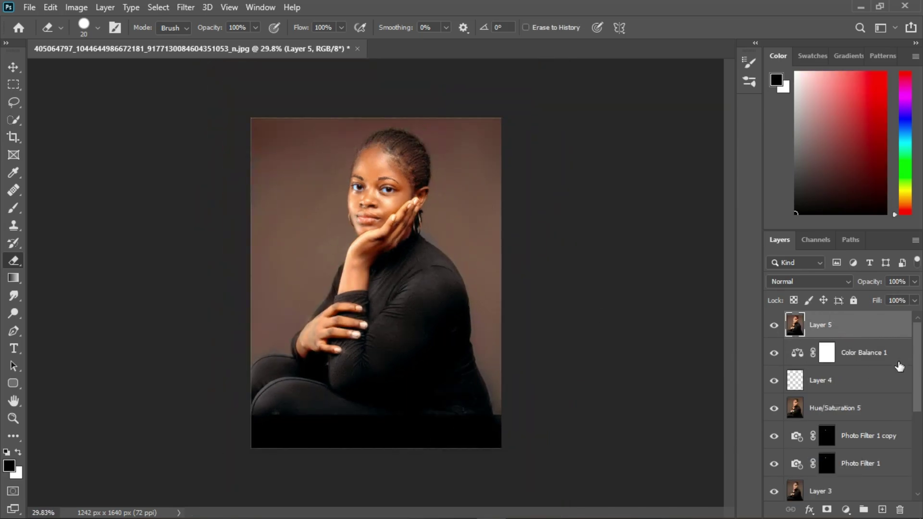
{"action": "scroll", "coordinate": [274, 205], "scroll_direction": "up", "scroll_amount": 2}
{"action": "scroll", "coordinate": [273, 204], "scroll_direction": "down", "scroll_amount": 1}
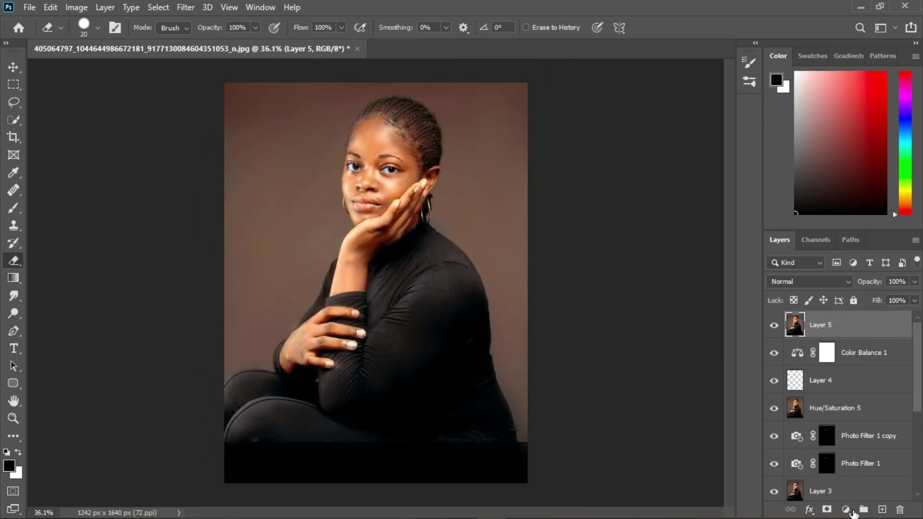
Add a Vibrance adjustment layer and raise vibrance to +39
{"action": "left_click", "coordinate": [846, 508]}
{"action": "left_click", "coordinate": [843, 365]}
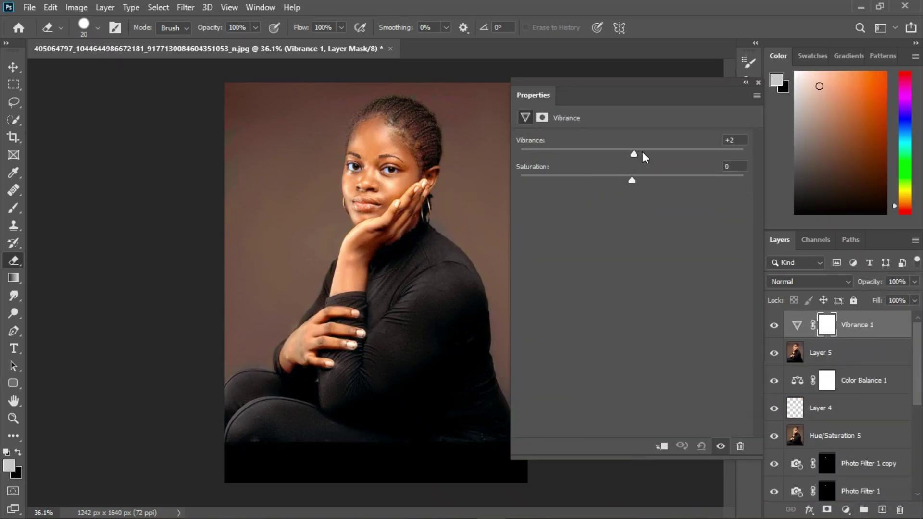
{"action": "left_click_drag", "start_coordinate": [645, 151], "coordinate": [657, 151]}
{"action": "left_click", "coordinate": [759, 80]}
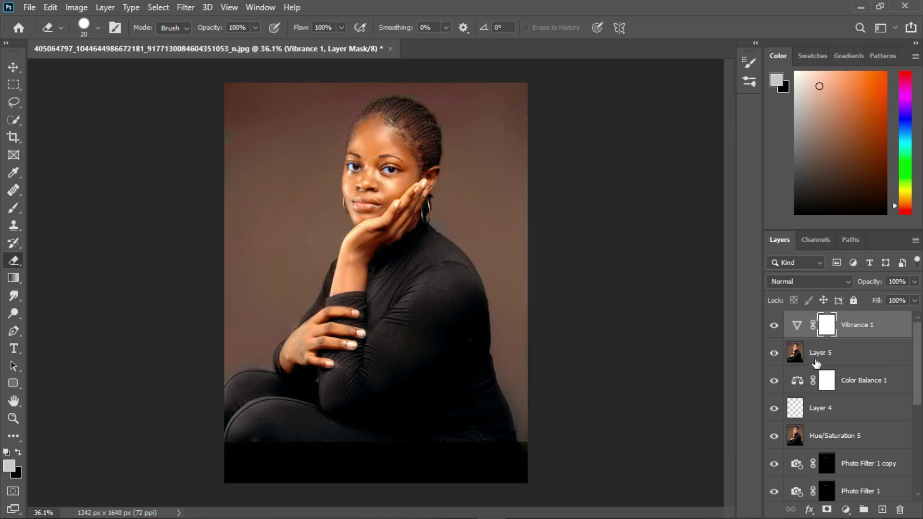
Merge the Vibrance adjustment with Layer 5 into a single pixel layer, Vibrance 1
{"action": "left_click", "coordinate": [854, 354]}
{"action": "right_click", "coordinate": [847, 355]}
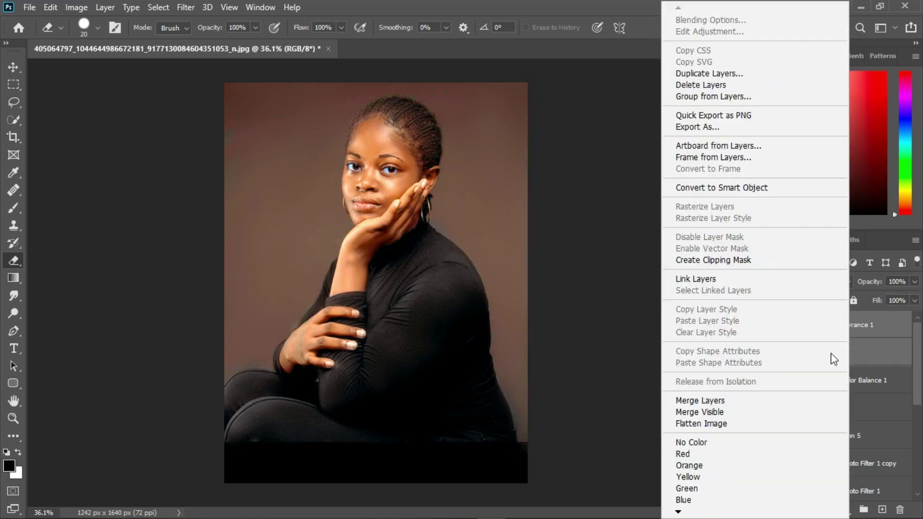
{"action": "left_click", "coordinate": [720, 394]}
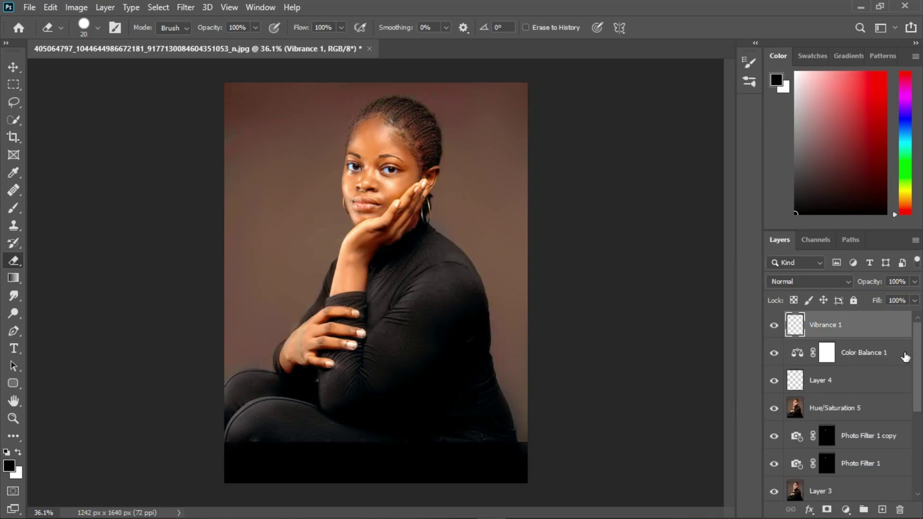
{"action": "left_click", "coordinate": [880, 359]}
{"action": "scroll", "coordinate": [875, 370], "scroll_direction": "down", "scroll_amount": 5}
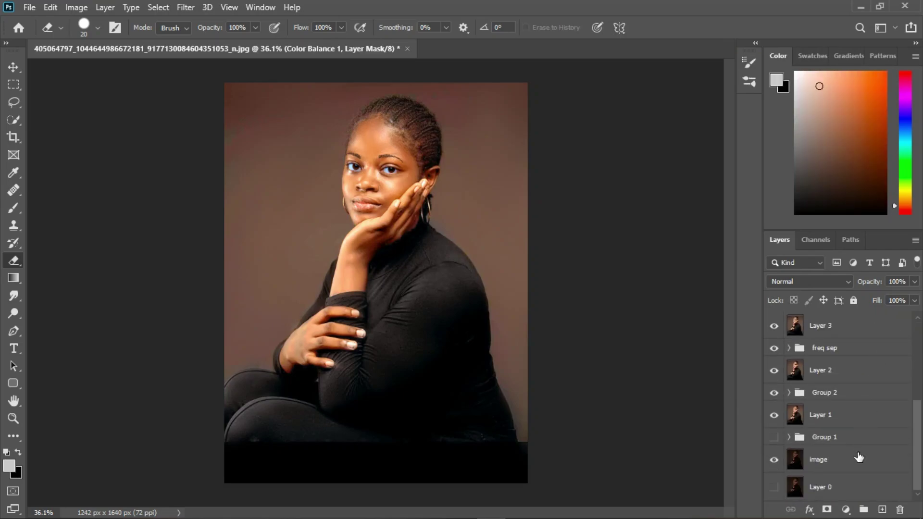
Group the older working layers, down through the image layer, into Group 3
{"action": "left_click", "coordinate": [858, 442], "text": "shift"}
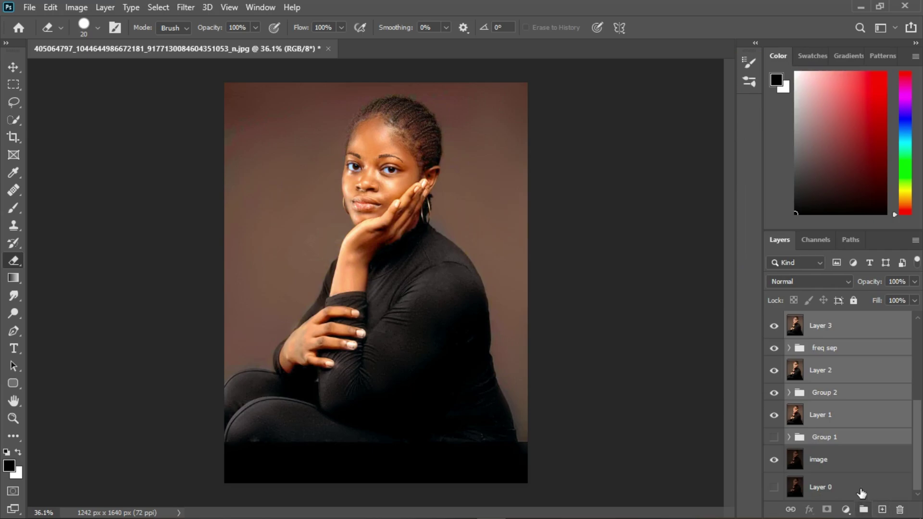
{"action": "left_click", "coordinate": [850, 465], "text": "shift"}
{"action": "left_click", "coordinate": [864, 508]}
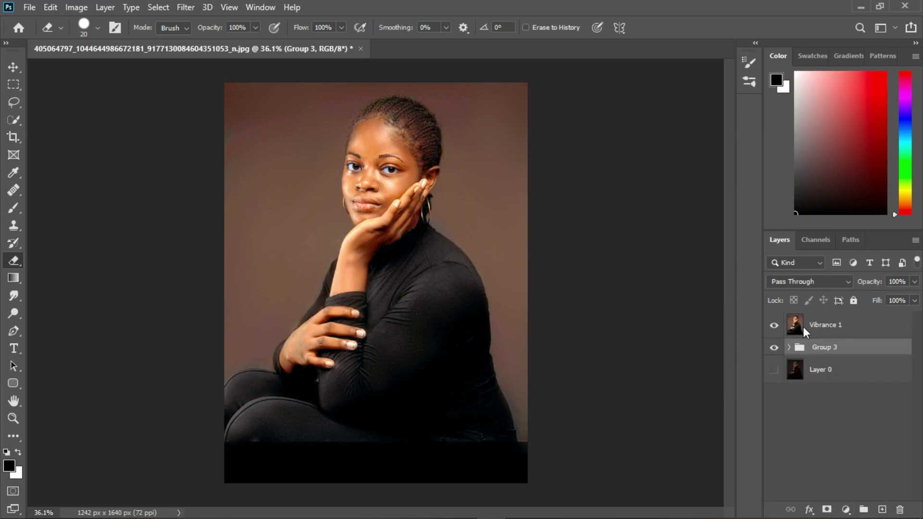
Hide Group 3 and Vibrance 1 to compare the retouch against the original Layer 0
{"action": "left_click", "coordinate": [774, 351]}
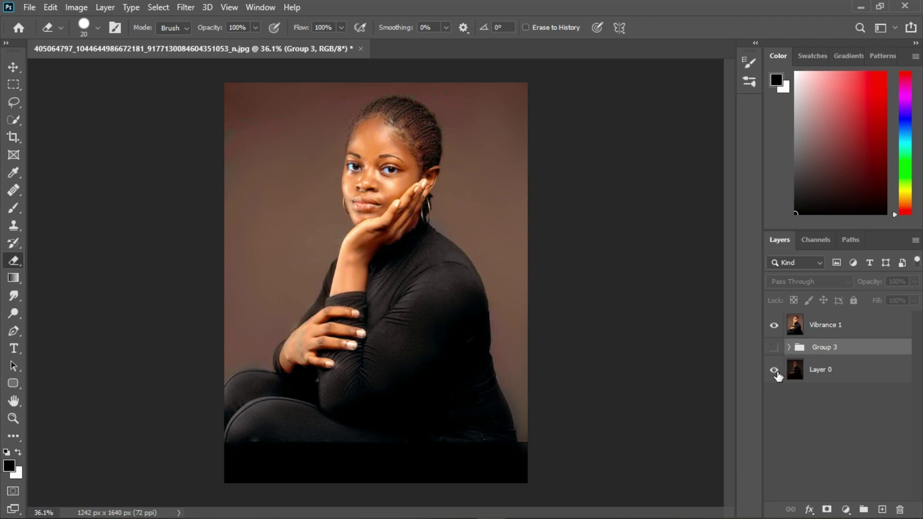
{"action": "left_click", "coordinate": [776, 326]}
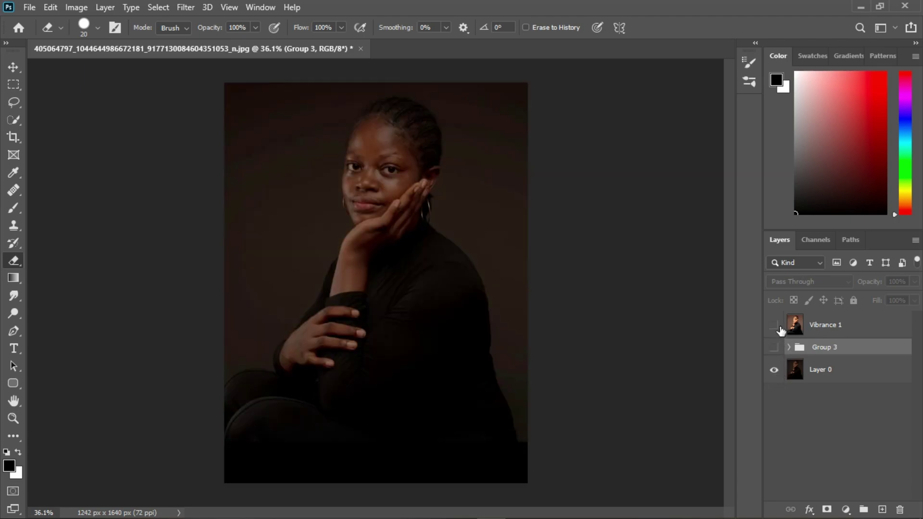
{"action": "left_click", "coordinate": [774, 326]}
{"action": "left_click", "coordinate": [778, 327]}
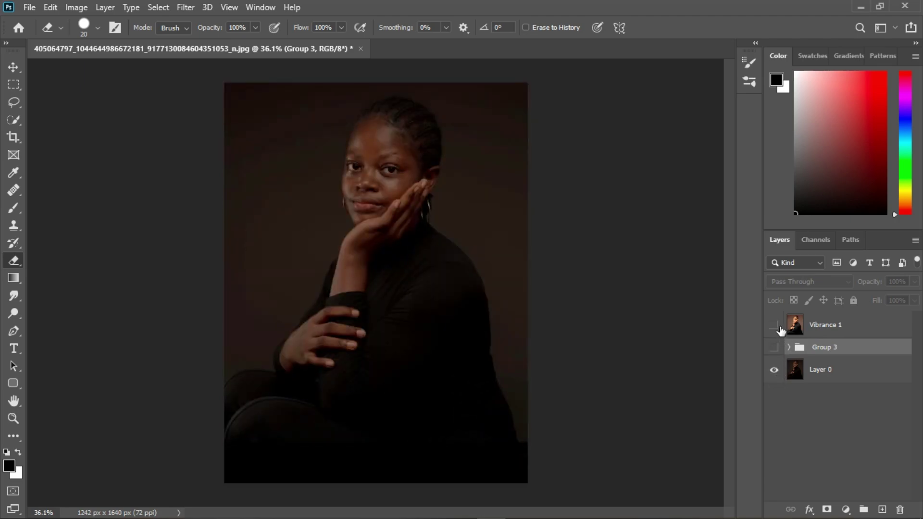